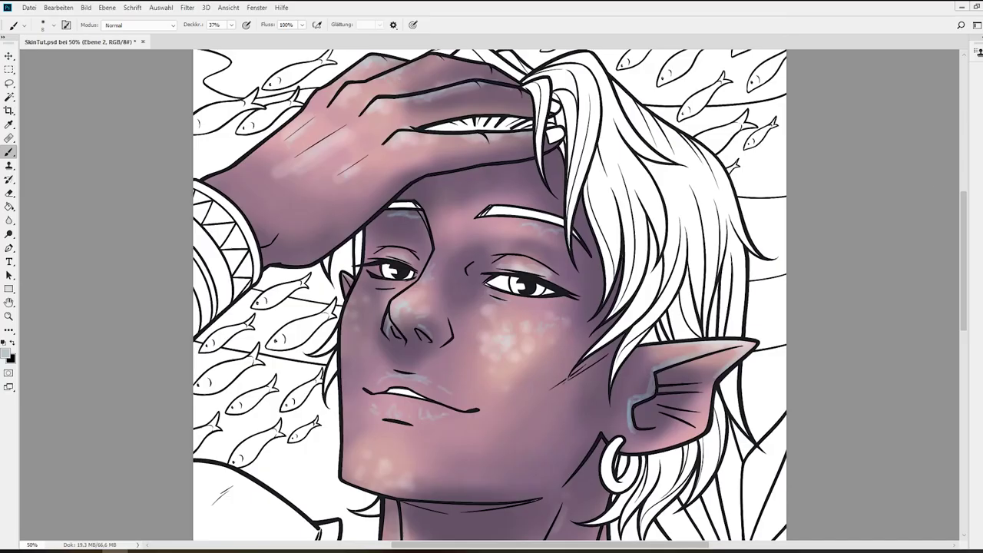
Add a new layer named 'hair' above Ebene 2, then select the Ebene 1 line art layer.
{"action": "key", "text": "F7"}
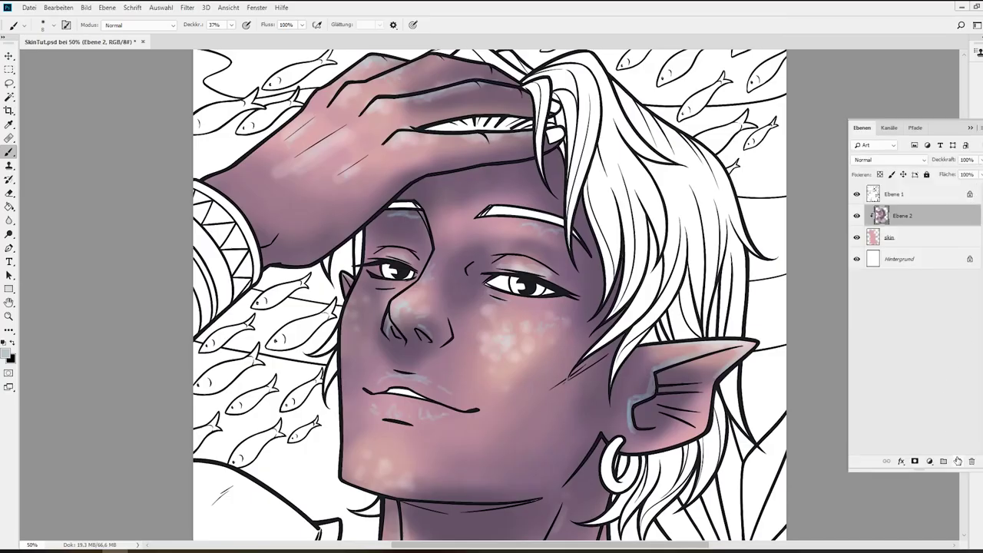
{"action": "left_click", "coordinate": [958, 462]}
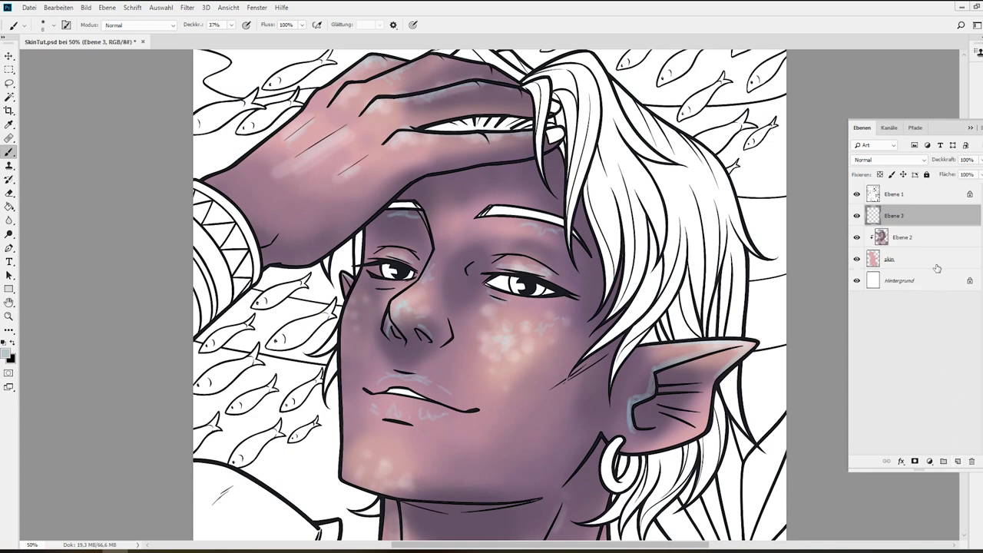
{"action": "double_click", "coordinate": [901, 217]}
{"action": "type", "text": "hair"}
{"action": "key", "text": "Return"}
{"action": "left_click", "coordinate": [891, 198]}
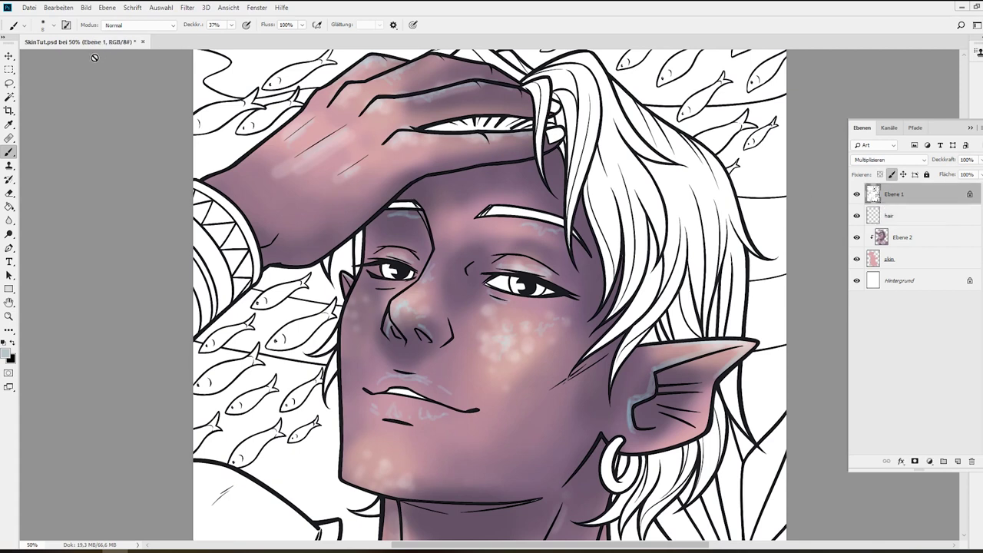
{"action": "left_click", "coordinate": [8, 96]}
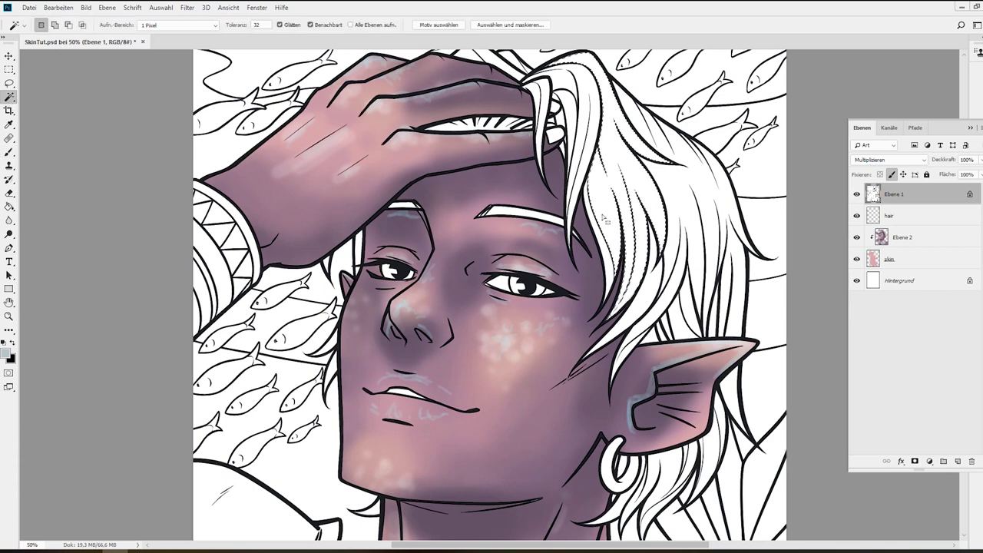
Magic-wand select the white hair strands, the strip above the hand, and the eyebrow on Ebene 1.
{"action": "key", "text": "shift"}
{"action": "left_click", "coordinate": [681, 195], "text": "shift"}
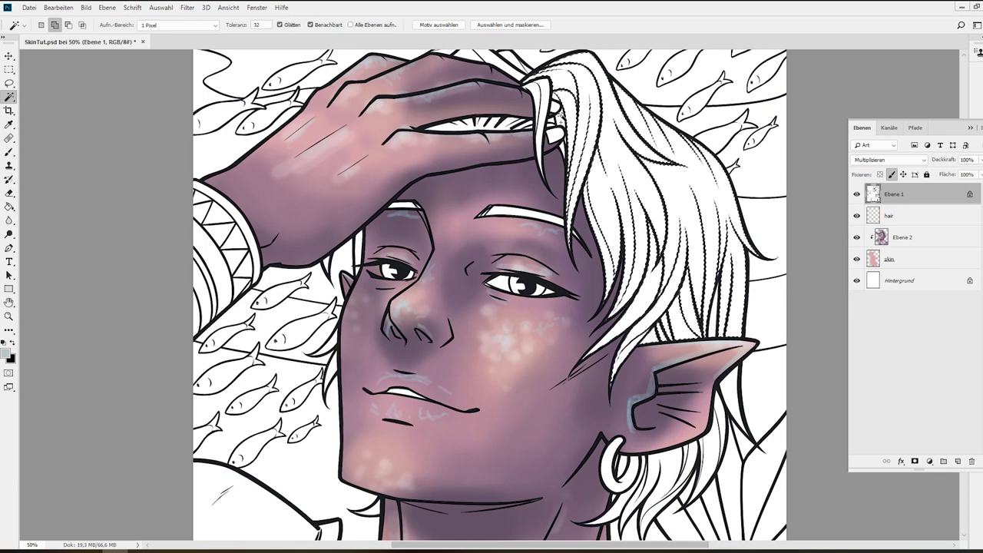
{"action": "left_click", "coordinate": [494, 129], "text": "shift"}
{"action": "key", "text": "shift"}
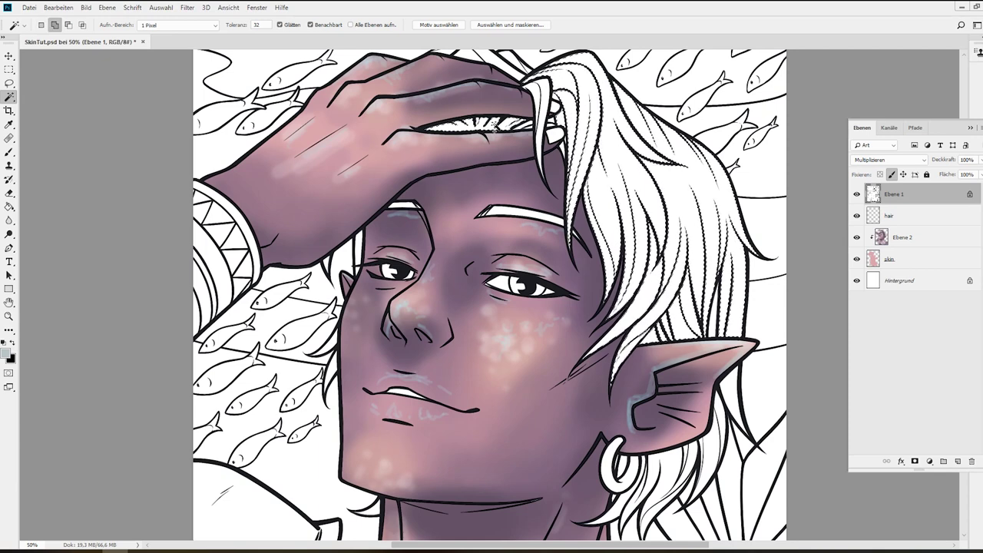
{"action": "left_click", "coordinate": [513, 215], "text": "shift"}
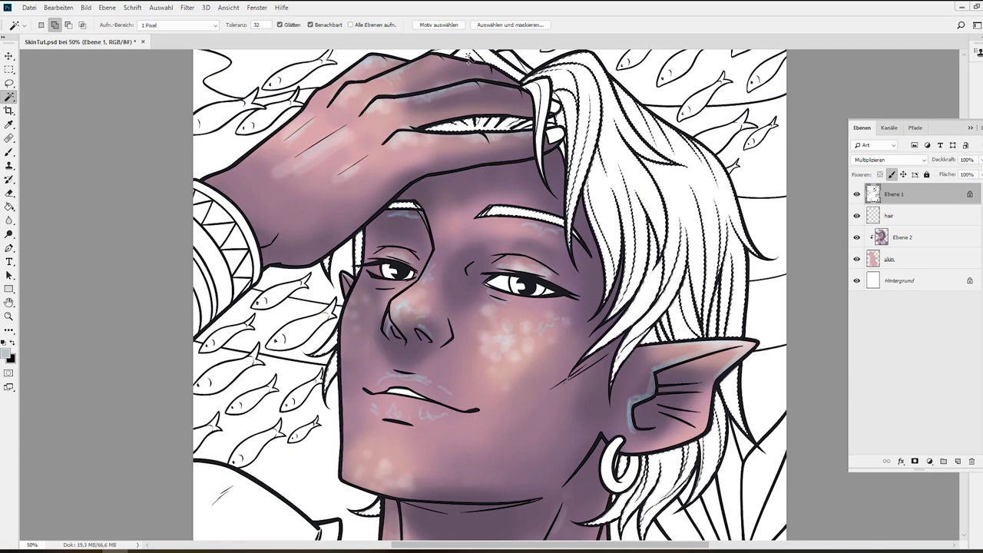
{"action": "key", "text": "shift"}
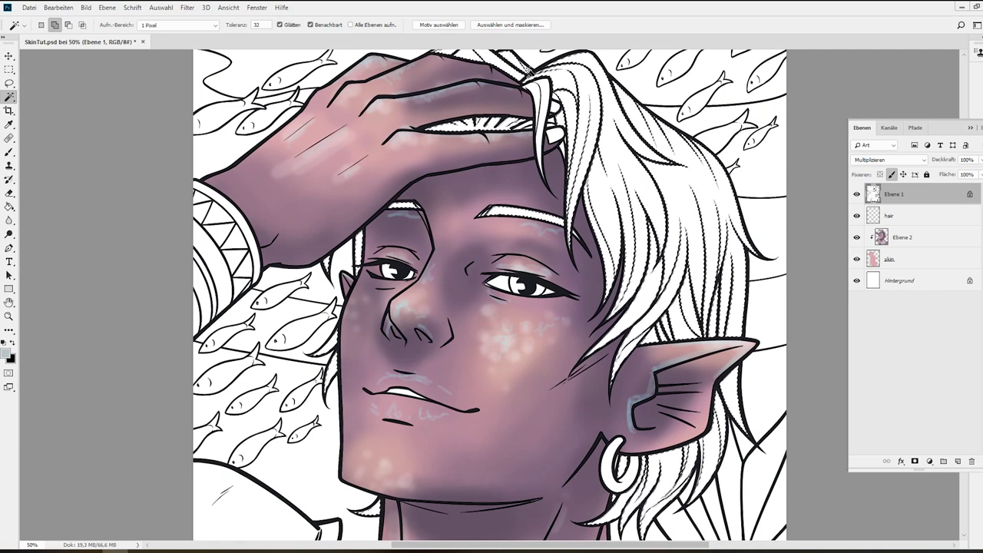
Paint-bucket fill the selected hair and eyebrow with a saturated teal on the hair layer.
{"action": "left_click", "coordinate": [889, 217]}
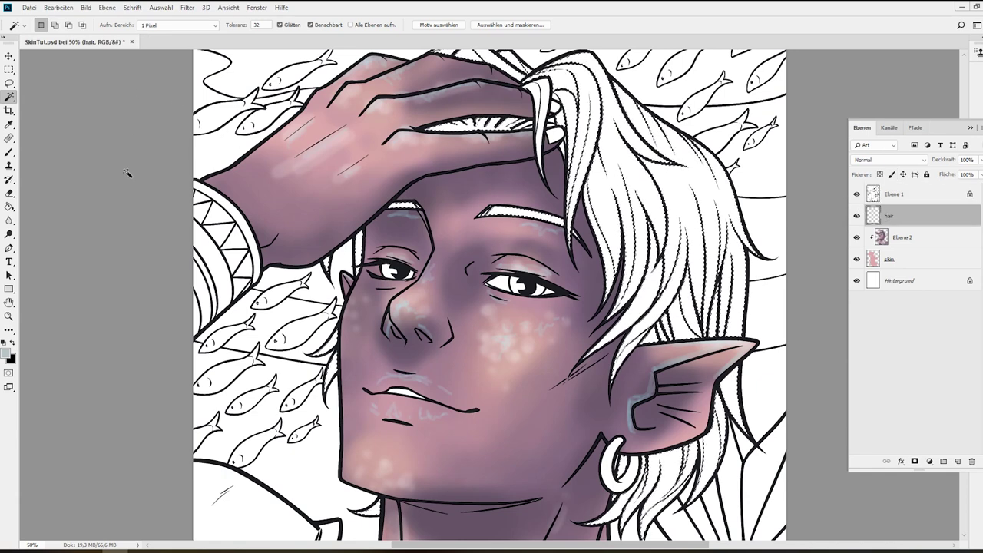
{"action": "left_click", "coordinate": [9, 207]}
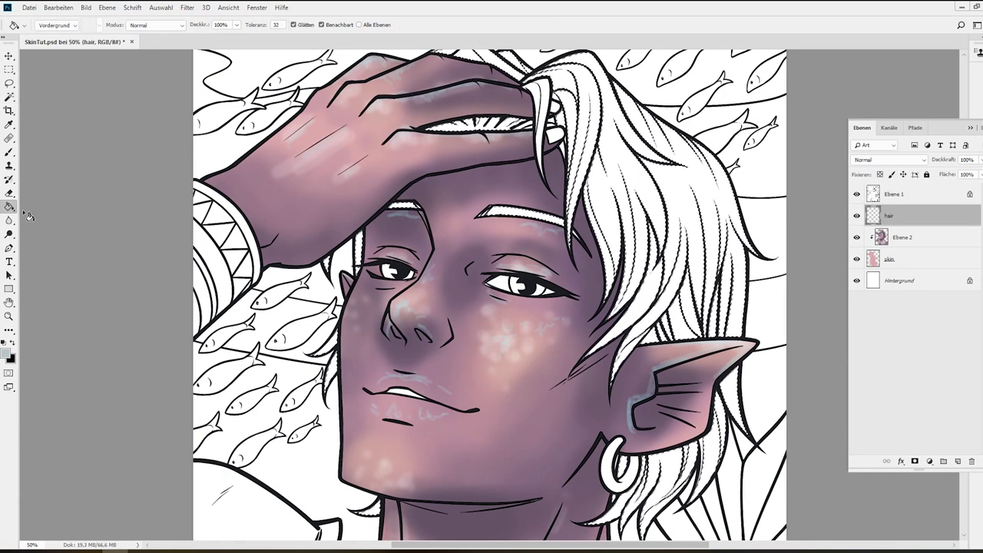
{"action": "left_click", "coordinate": [6, 353]}
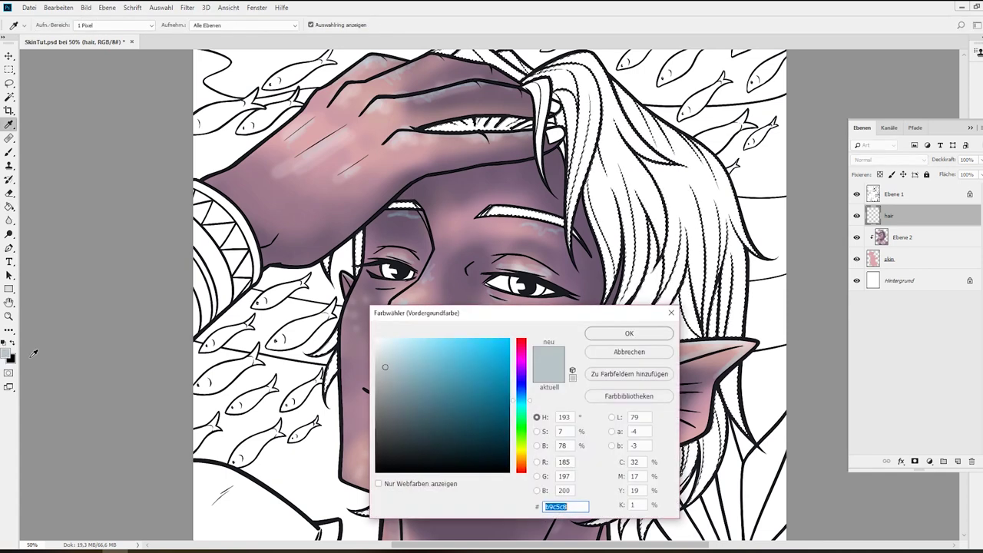
{"action": "left_click", "coordinate": [521, 412]}
{"action": "mouse_move", "coordinate": [521, 412]}
{"action": "left_mouse_down"}
{"action": "mouse_move", "coordinate": [450, 361]}
{"action": "mouse_move", "coordinate": [446, 374]}
{"action": "left_mouse_up"}
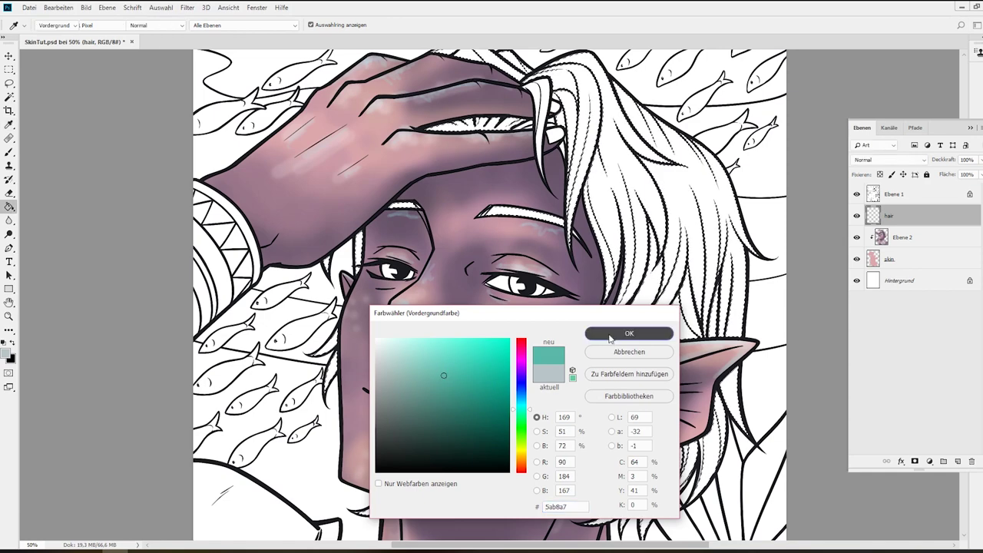
{"action": "left_click", "coordinate": [629, 334]}
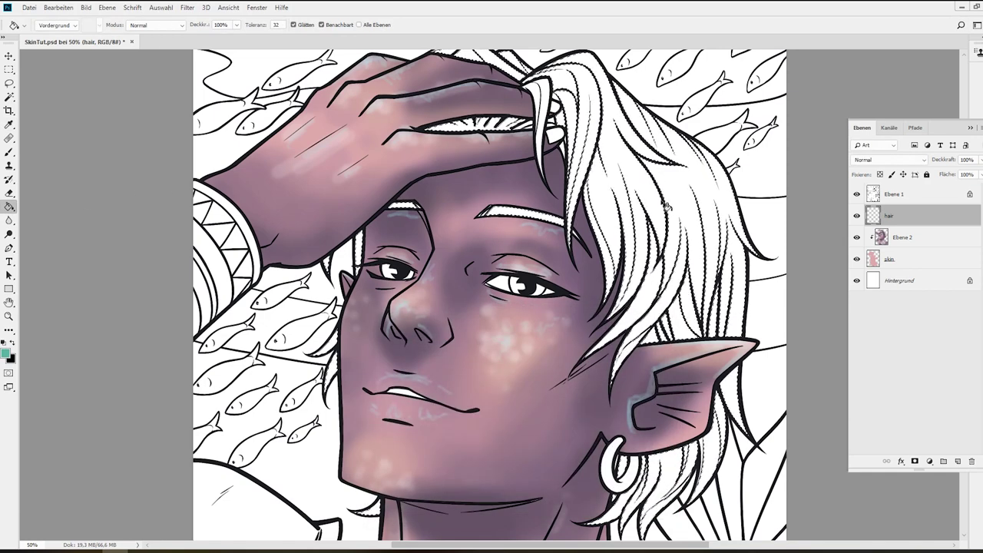
{"action": "left_click", "coordinate": [682, 200]}
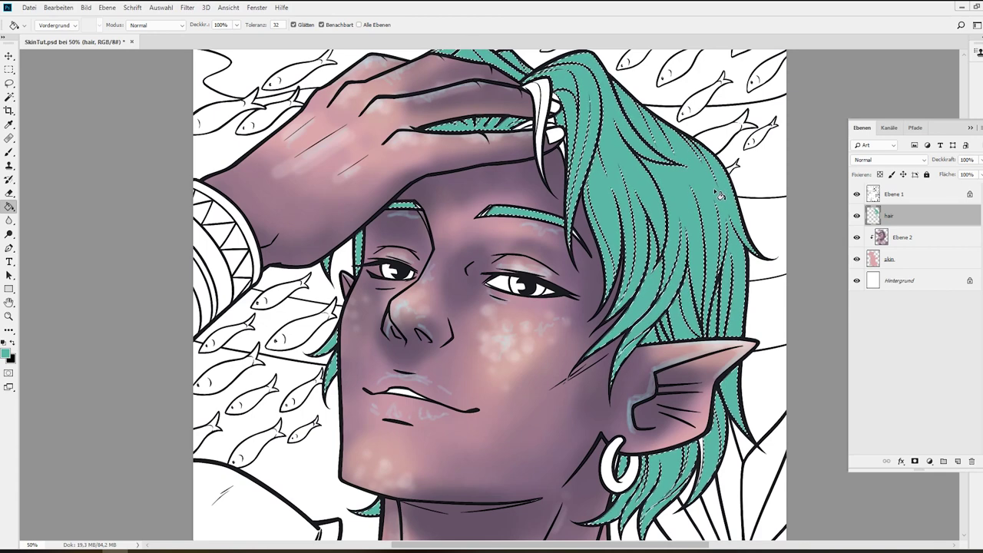
{"action": "left_click", "coordinate": [904, 196]}
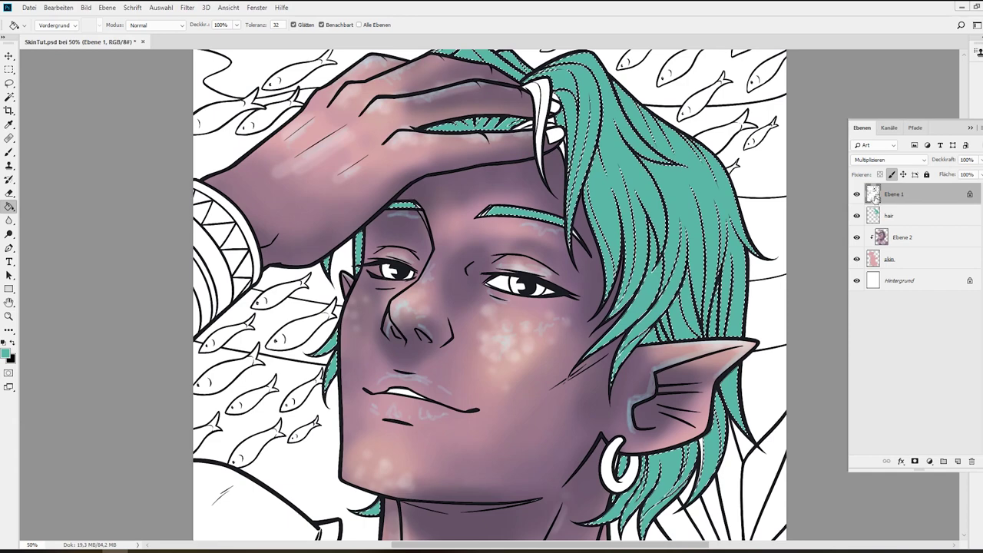
Select the leftover white strands near the hand on Ebene 1, undoing a stray selection.
{"action": "left_click", "coordinate": [9, 97]}
{"action": "left_click", "coordinate": [549, 112]}
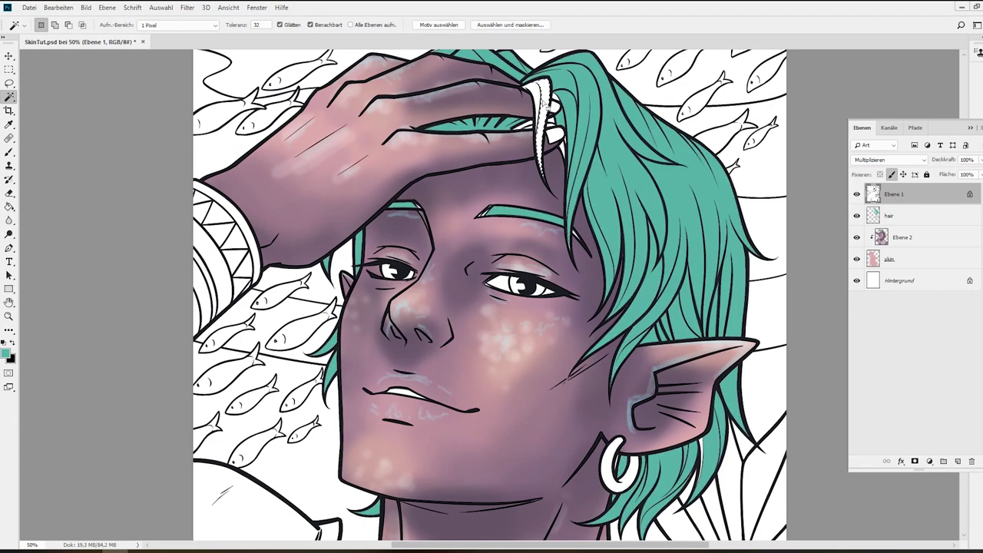
{"action": "key", "text": "shift"}
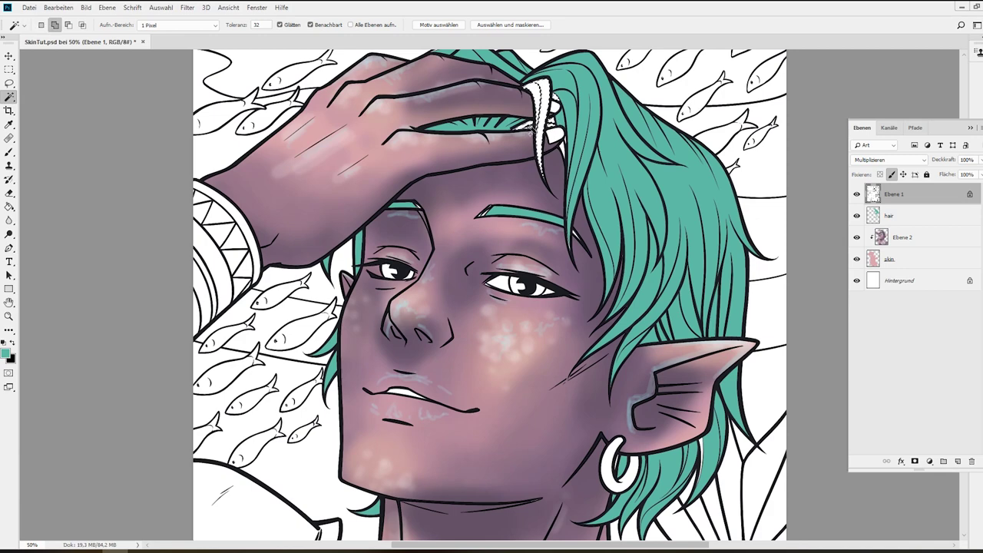
{"action": "left_click", "coordinate": [569, 143]}
{"action": "left_click", "coordinate": [58, 7]}
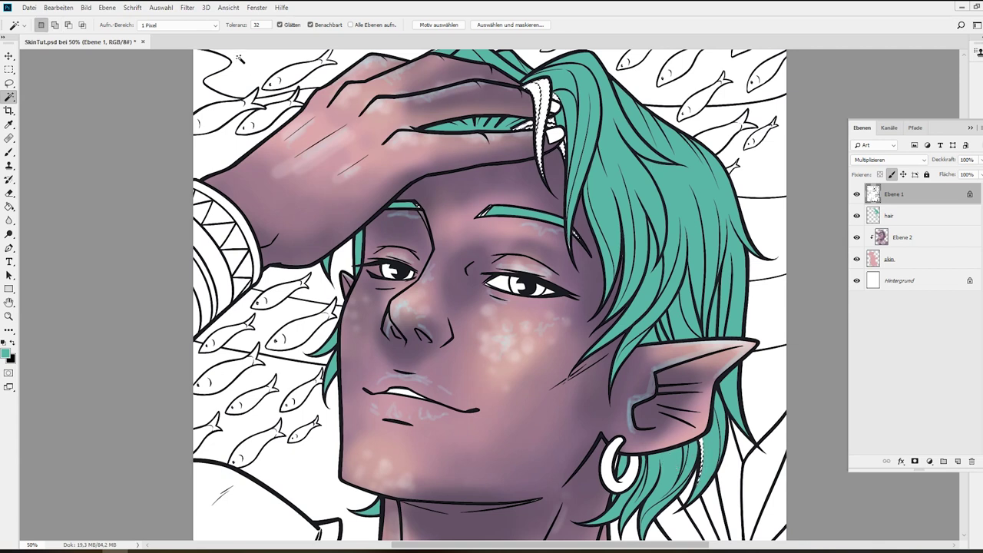
Fill the leftover strands with teal on the hair layer and deselect.
{"action": "left_click", "coordinate": [910, 216]}
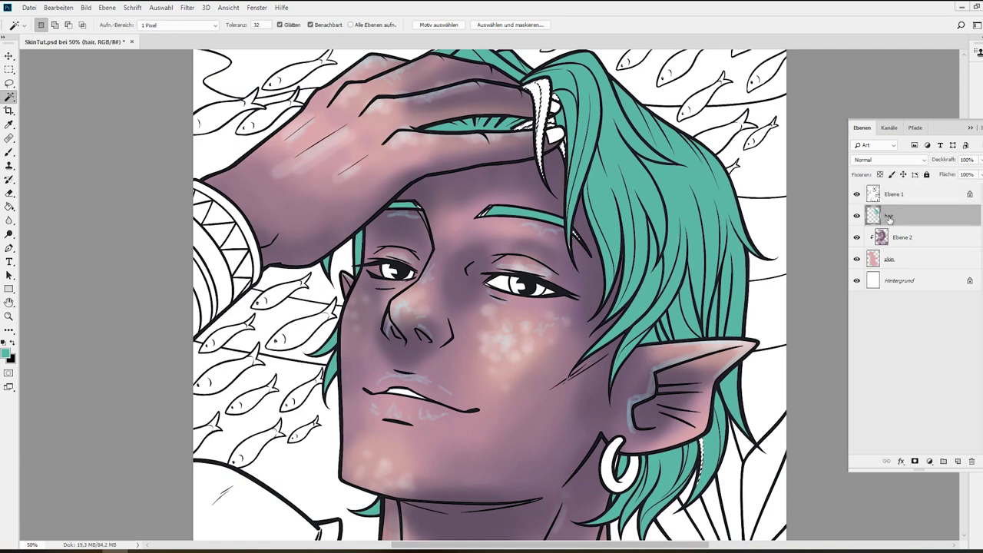
{"action": "left_click", "coordinate": [10, 207]}
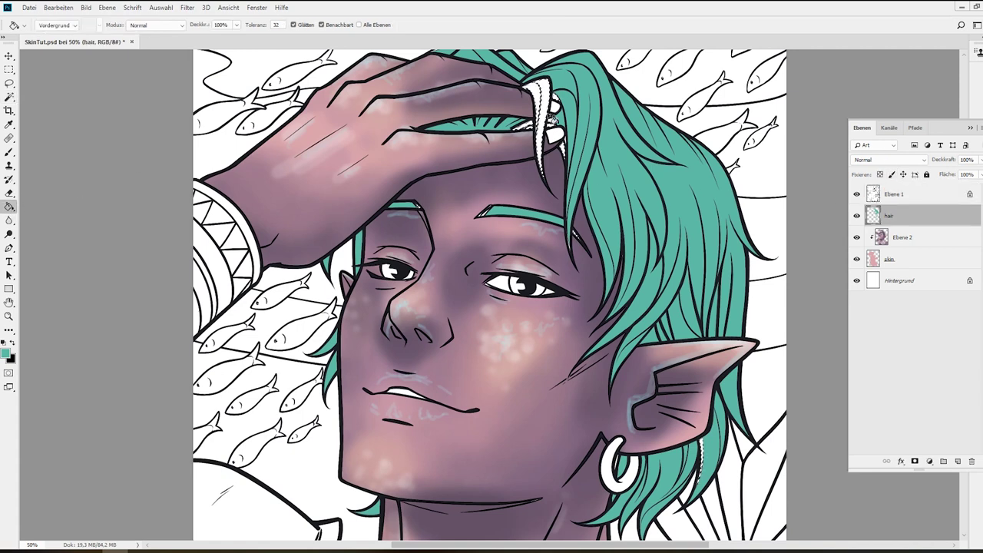
{"action": "left_click", "coordinate": [566, 109]}
{"action": "key", "text": "ctrl+d"}
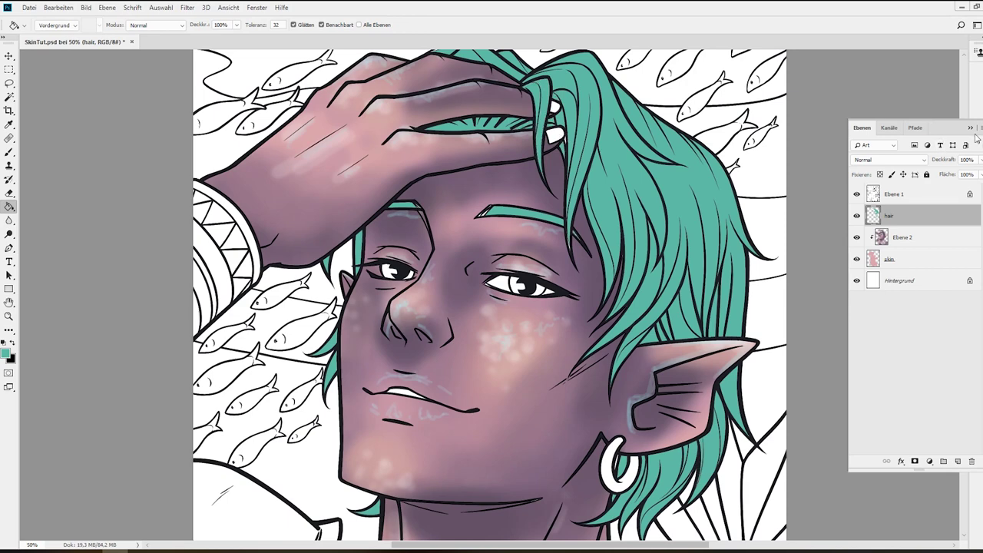
Reopen the Layers panel and set the Brush tool to 100% opacity.
{"action": "left_click", "coordinate": [970, 128]}
{"action": "left_click_drag", "start_coordinate": [964, 229], "coordinate": [967, 218]}
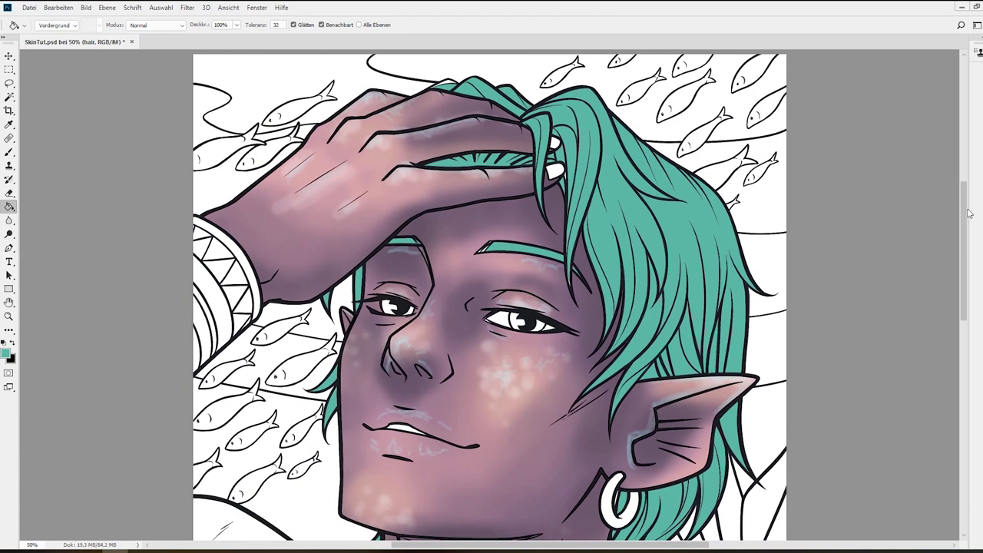
{"action": "key", "text": "F7"}
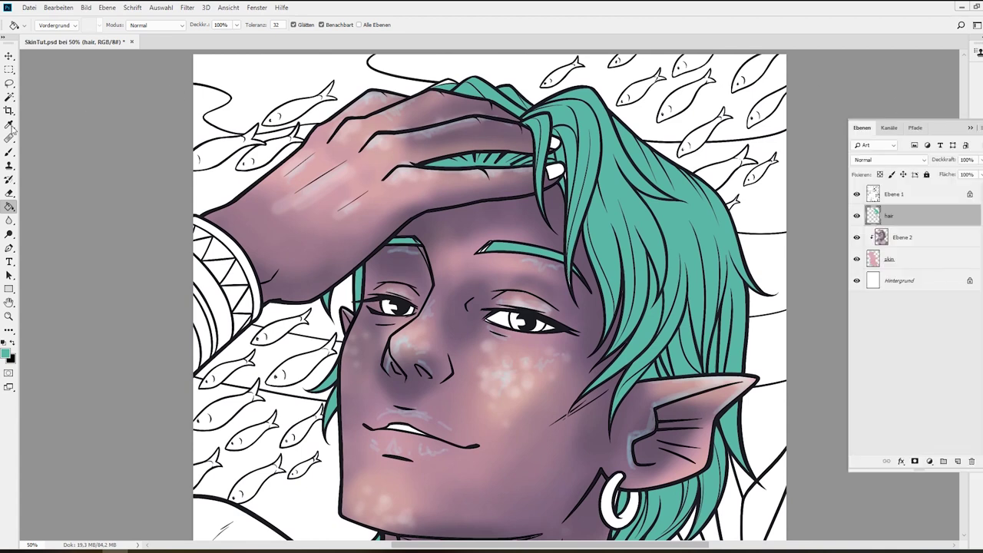
{"action": "left_click", "coordinate": [9, 153]}
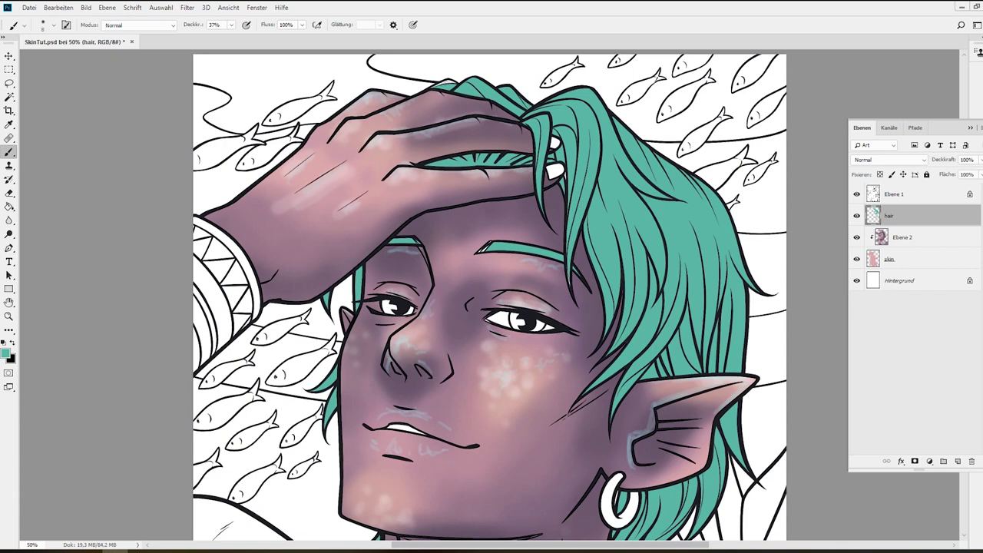
{"action": "left_click", "coordinate": [230, 24]}
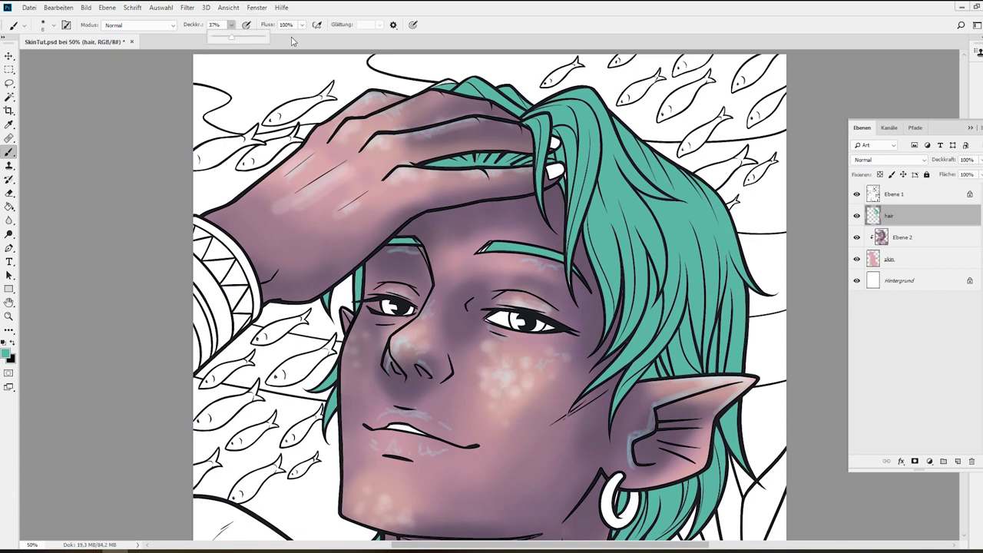
{"action": "left_click_drag", "start_coordinate": [249, 36], "coordinate": [302, 40]}
{"action": "left_click", "coordinate": [447, 82]}
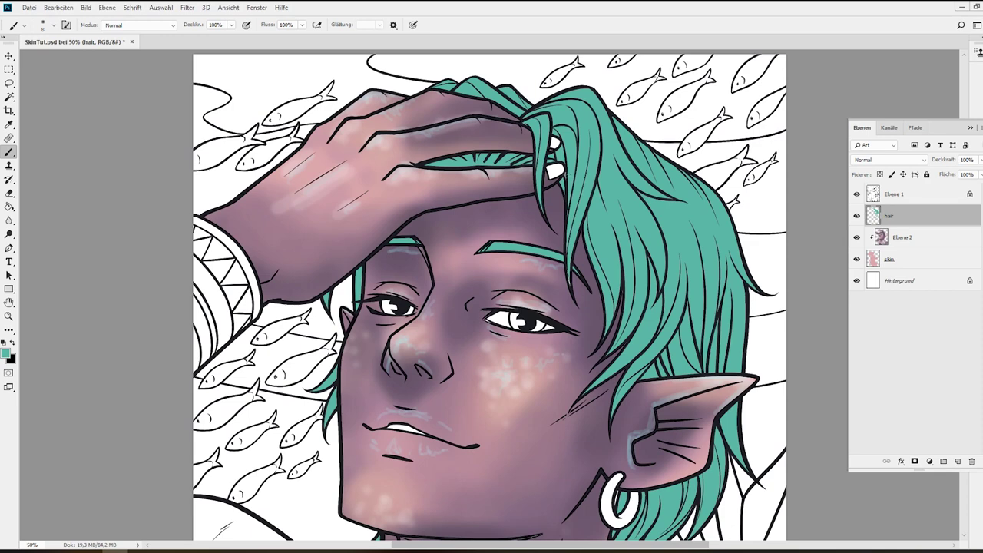
Hide the Layers panel, rearrange the layer list, and show the panel again.
{"action": "left_click", "coordinate": [973, 129]}
{"action": "left_click_drag", "start_coordinate": [965, 192], "coordinate": [960, 225]}
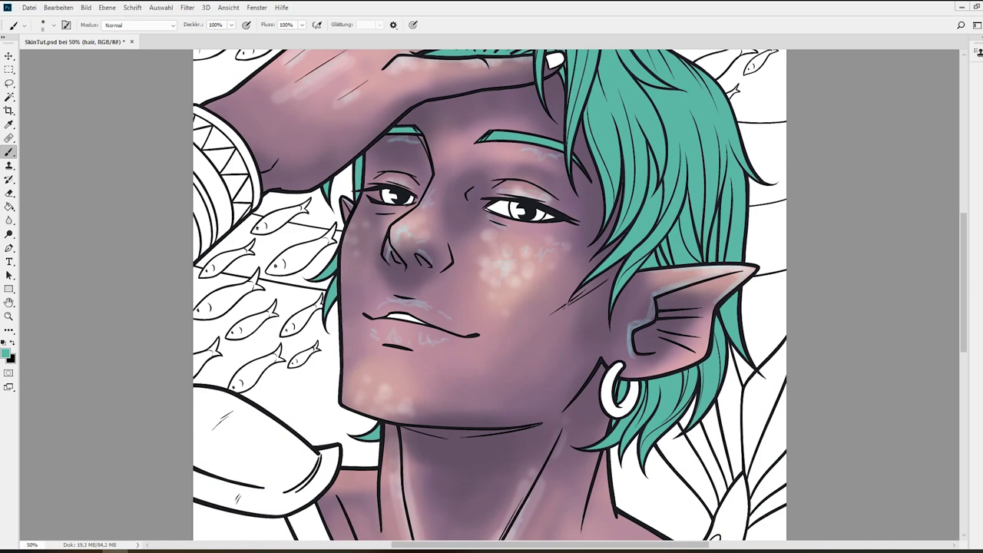
{"action": "left_click_drag", "start_coordinate": [965, 274], "coordinate": [971, 249]}
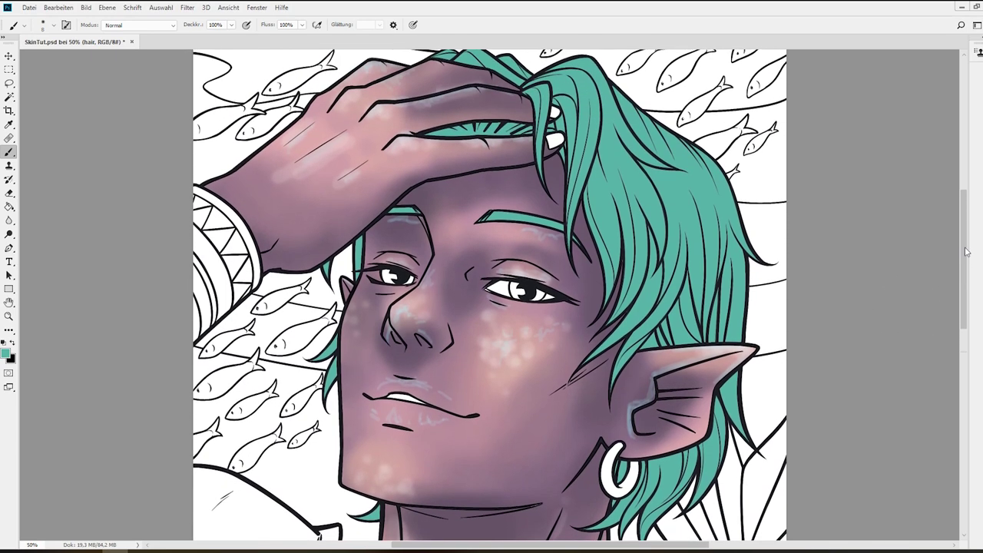
{"action": "key", "text": "F7"}
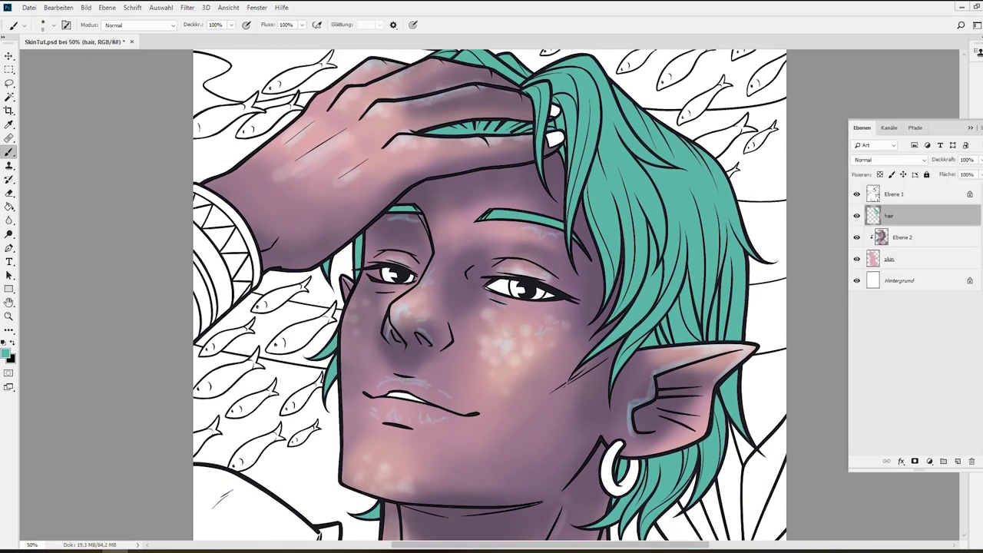
Add a new layer above 'hair', clip it to the hair, and enlarge the brush.
{"action": "left_click", "coordinate": [953, 410]}
{"action": "left_click", "coordinate": [908, 221]}
{"action": "left_click", "coordinate": [957, 462]}
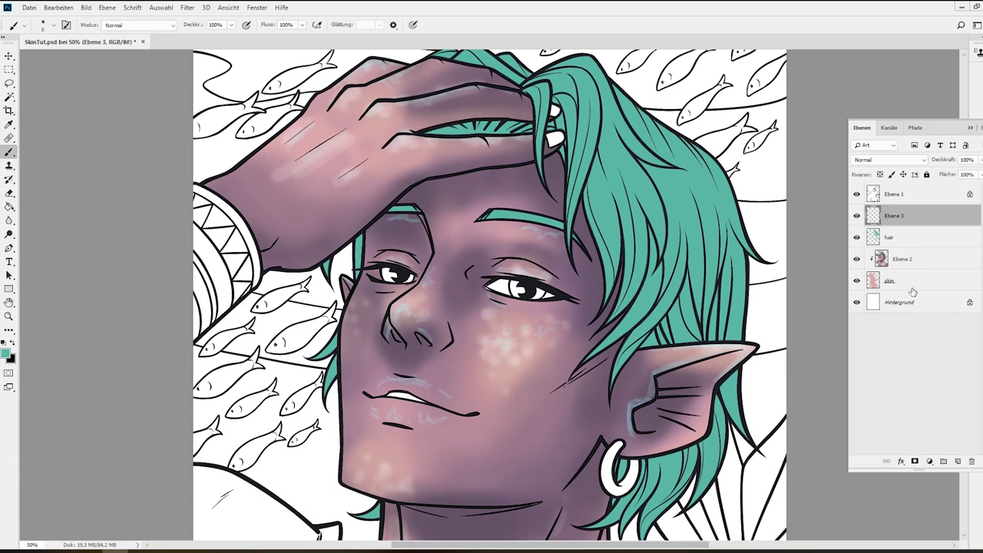
{"action": "left_click", "coordinate": [904, 223], "text": "alt"}
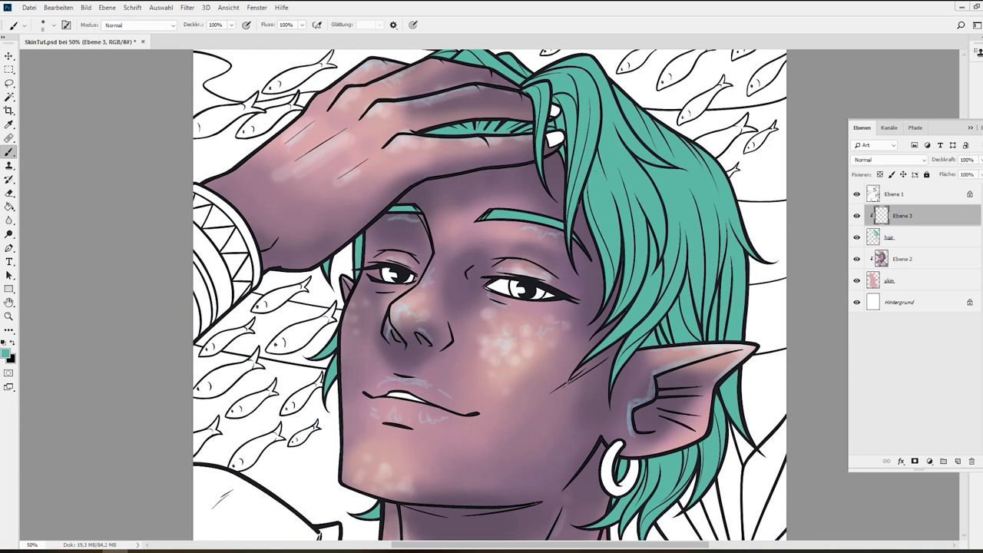
{"action": "key", "text": "bracketright"}
{"action": "key", "text": "bracketright"}
{"action": "key", "text": "bracketright"}
{"action": "key", "text": "bracketright"}
{"action": "key", "text": "bracketright"}
Set the foreground colour to a darker blue-teal, #46808c.
{"action": "left_click", "coordinate": [6, 354]}
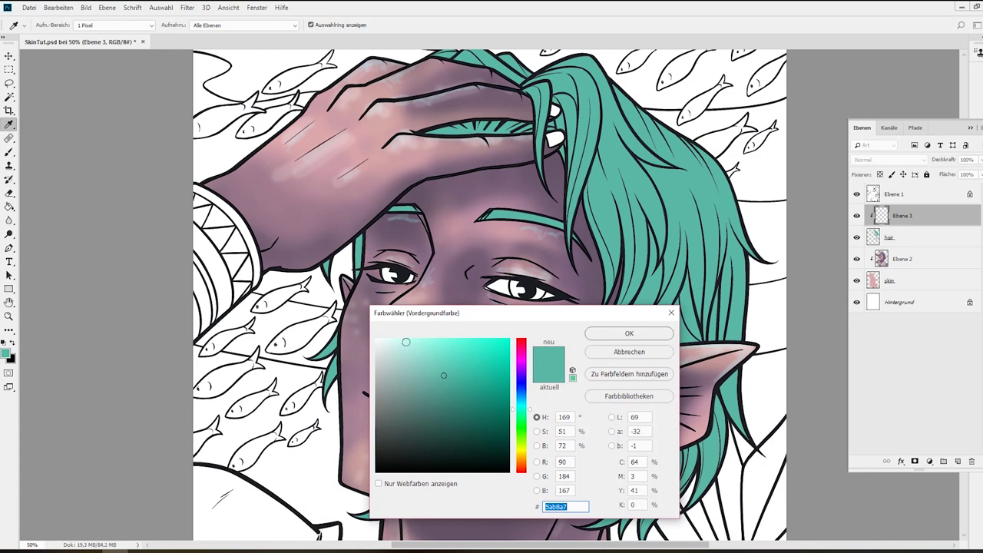
{"action": "left_click", "coordinate": [442, 399]}
{"action": "left_click_drag", "start_coordinate": [514, 410], "coordinate": [514, 404]}
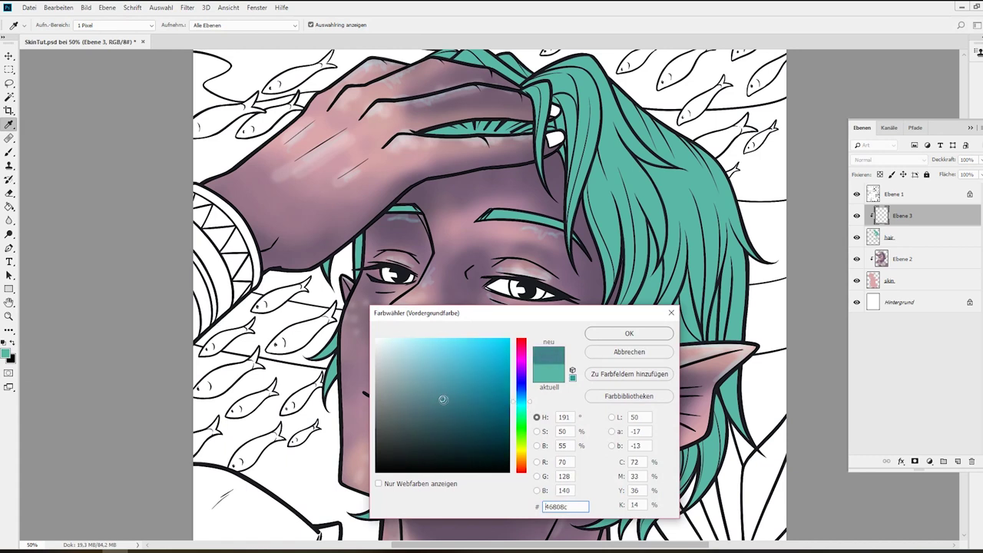
{"action": "left_click", "coordinate": [603, 338]}
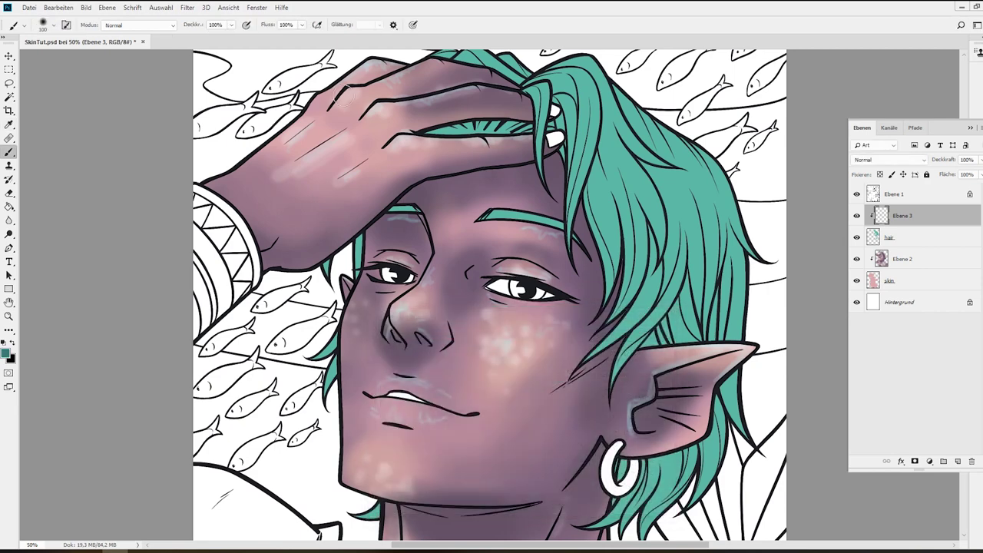
{"action": "left_click", "coordinate": [231, 24]}
At 29% brush opacity, shade the hairline under the hand, the strand beside the left eye, and brow to ear.
{"action": "left_click_drag", "start_coordinate": [225, 36], "coordinate": [212, 44]}
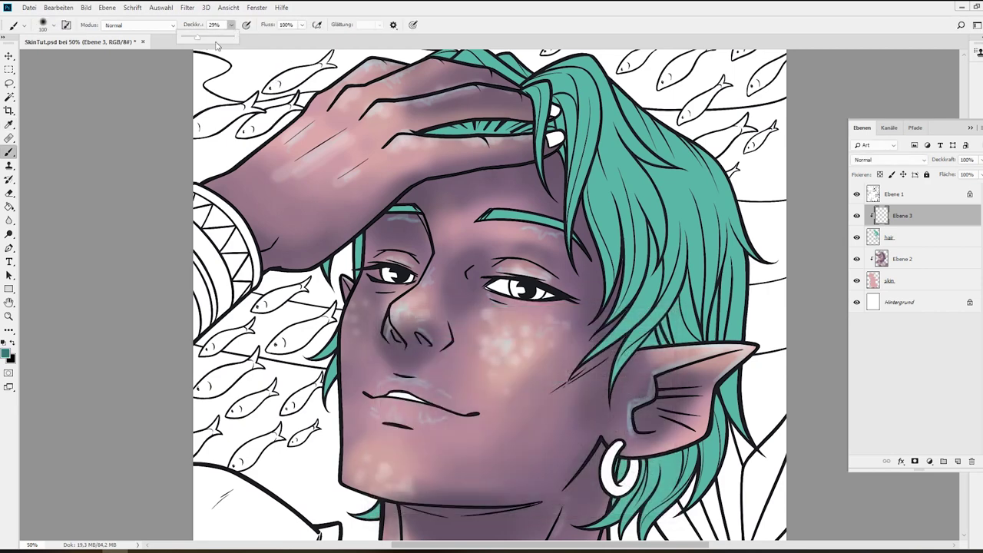
{"action": "left_click", "coordinate": [485, 128]}
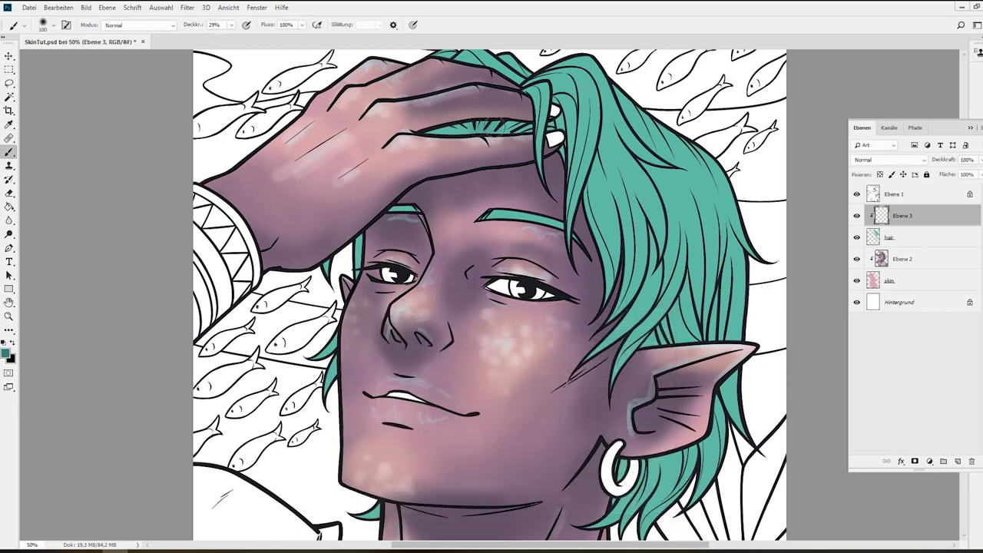
{"action": "mouse_move", "coordinate": [485, 127]}
{"action": "left_mouse_down"}
{"action": "mouse_move", "coordinate": [407, 132]}
{"action": "mouse_move", "coordinate": [473, 117]}
{"action": "mouse_move", "coordinate": [534, 127]}
{"action": "left_mouse_up"}
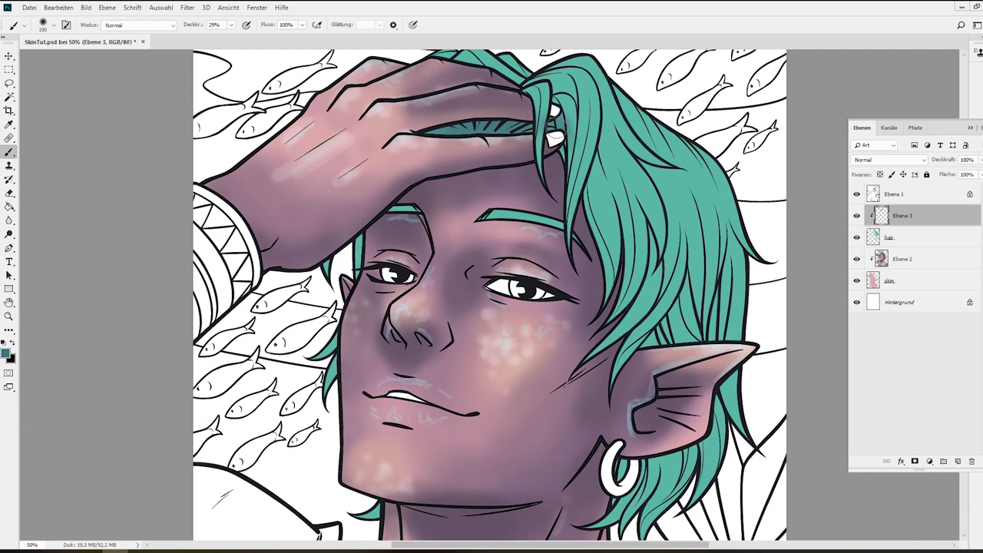
{"action": "mouse_move", "coordinate": [378, 219]}
{"action": "left_mouse_down"}
{"action": "mouse_move", "coordinate": [360, 245]}
{"action": "mouse_move", "coordinate": [356, 284]}
{"action": "mouse_move", "coordinate": [360, 234]}
{"action": "mouse_move", "coordinate": [355, 296]}
{"action": "left_mouse_up"}
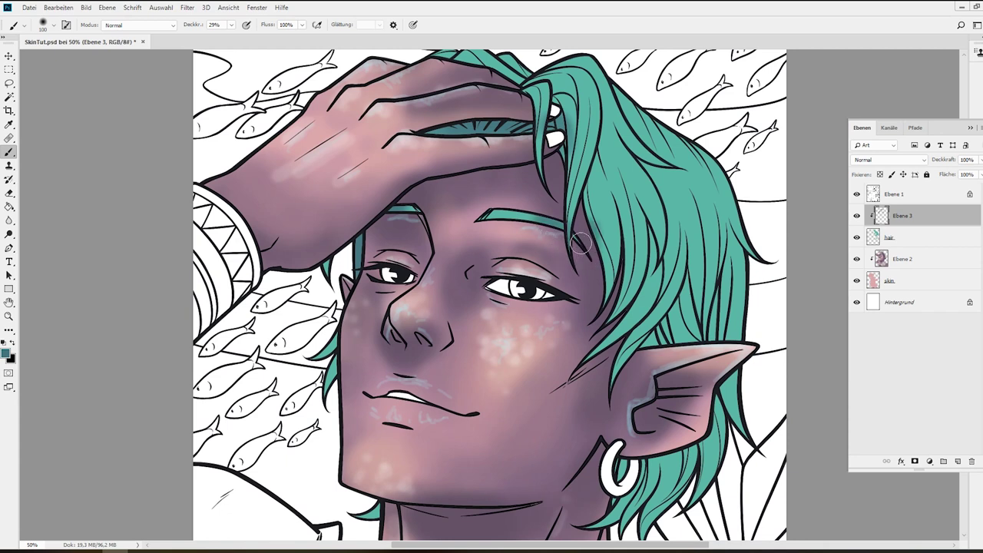
{"action": "left_click_drag", "start_coordinate": [515, 243], "coordinate": [666, 338]}
{"action": "key", "text": "bracketleft"}
{"action": "key", "text": "bracketleft"}
{"action": "key", "text": "bracketleft"}
{"action": "key", "text": "bracketleft"}
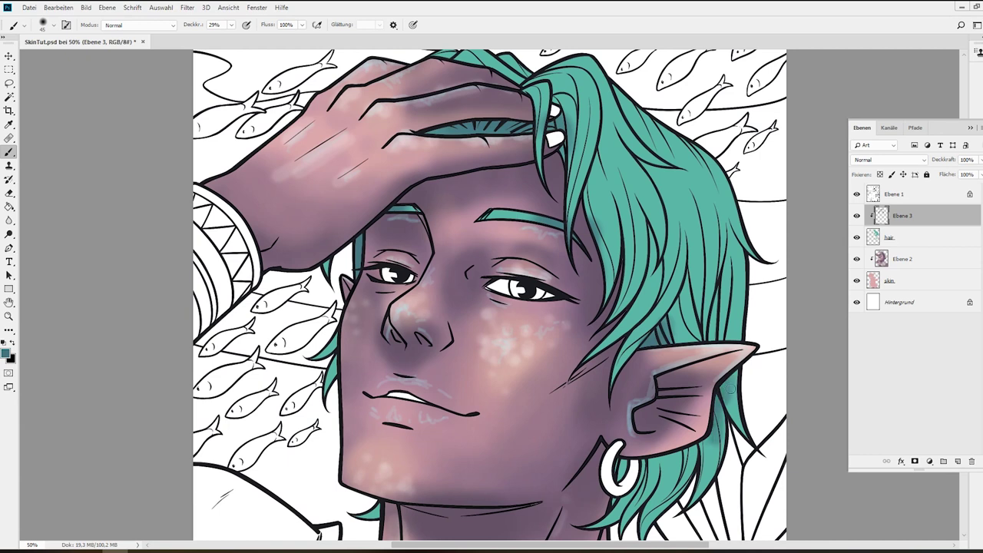
With a smaller brush, shade the hair around and above the ear and along the right edge.
{"action": "mouse_move", "coordinate": [719, 435]}
{"action": "left_mouse_down"}
{"action": "mouse_move", "coordinate": [709, 480]}
{"action": "mouse_move", "coordinate": [702, 469]}
{"action": "left_mouse_up"}
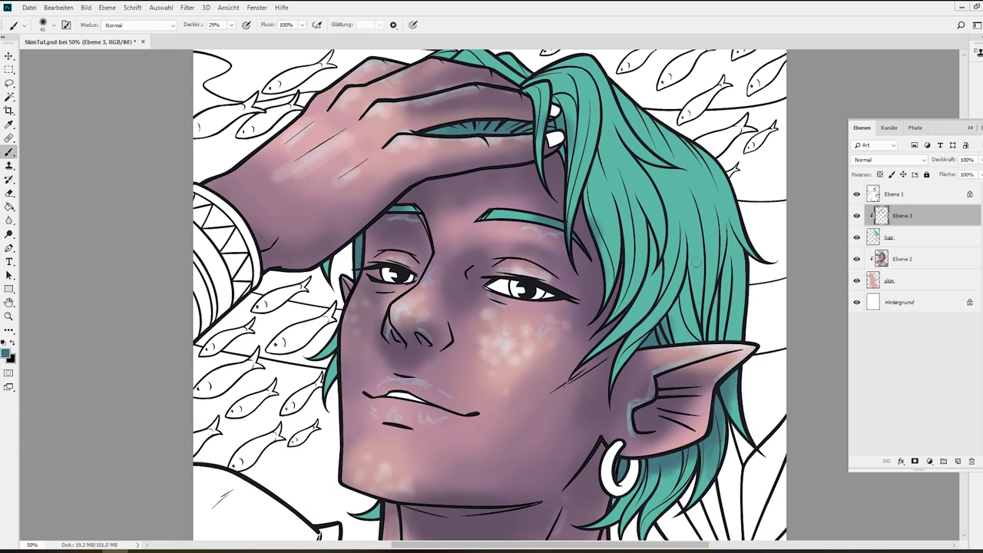
{"action": "mouse_move", "coordinate": [708, 340]}
{"action": "left_mouse_down"}
{"action": "mouse_move", "coordinate": [714, 284]}
{"action": "mouse_move", "coordinate": [723, 290]}
{"action": "mouse_move", "coordinate": [732, 270]}
{"action": "mouse_move", "coordinate": [705, 343]}
{"action": "left_mouse_up"}
{"action": "left_click_drag", "start_coordinate": [694, 293], "coordinate": [700, 346]}
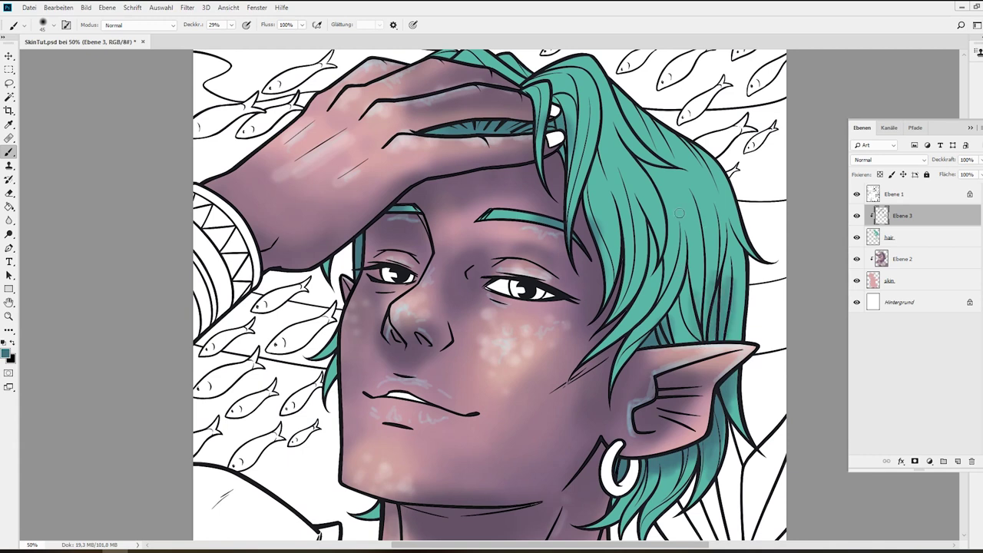
{"action": "mouse_move", "coordinate": [649, 269]}
{"action": "left_mouse_down"}
{"action": "mouse_move", "coordinate": [650, 232]}
{"action": "mouse_move", "coordinate": [655, 283]}
{"action": "left_mouse_up"}
{"action": "left_click_drag", "start_coordinate": [667, 244], "coordinate": [663, 310]}
{"action": "left_click_drag", "start_coordinate": [613, 388], "coordinate": [630, 342]}
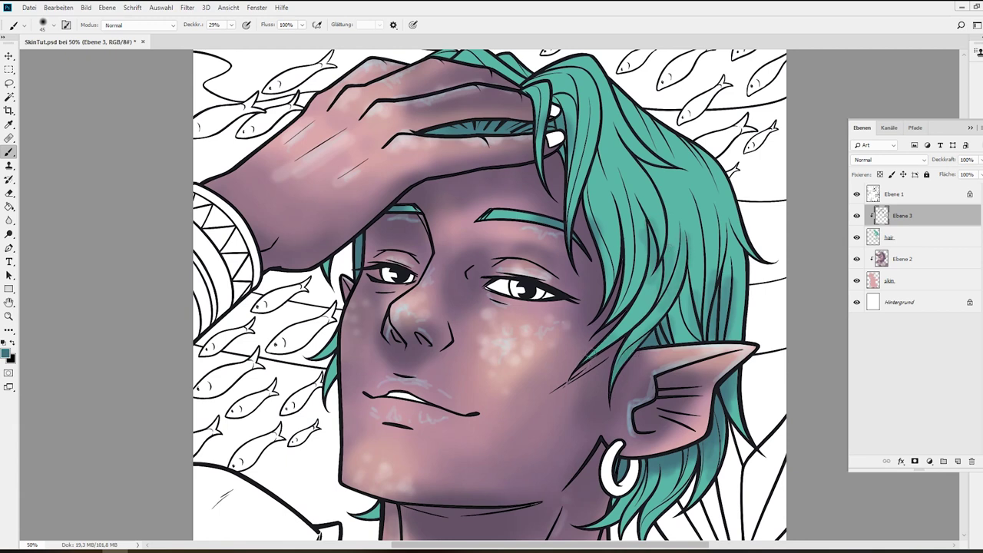
{"action": "mouse_move", "coordinate": [628, 276]}
{"action": "left_mouse_down"}
{"action": "mouse_move", "coordinate": [619, 309]}
{"action": "mouse_move", "coordinate": [596, 274]}
{"action": "left_mouse_up"}
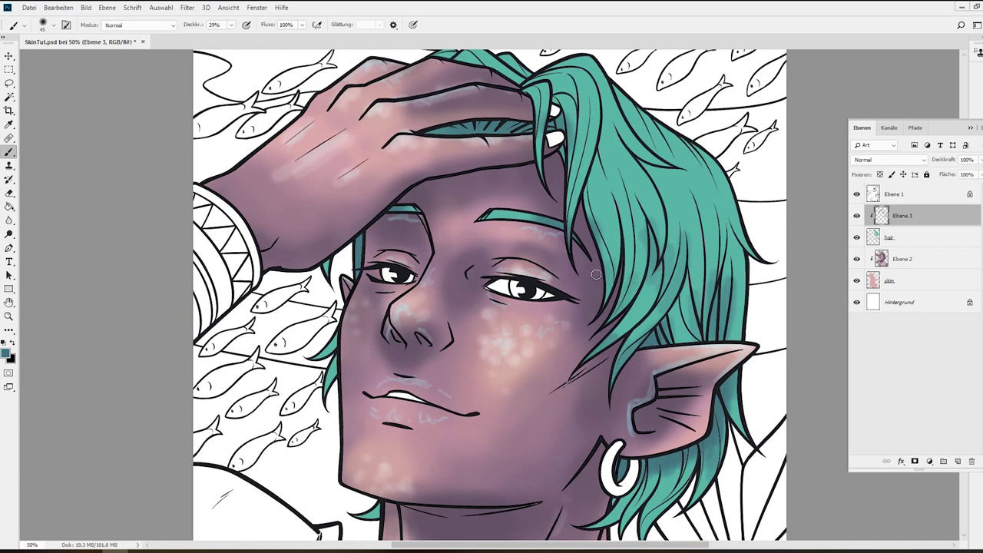
{"action": "left_click_drag", "start_coordinate": [732, 234], "coordinate": [730, 273]}
{"action": "left_click_drag", "start_coordinate": [734, 390], "coordinate": [737, 419]}
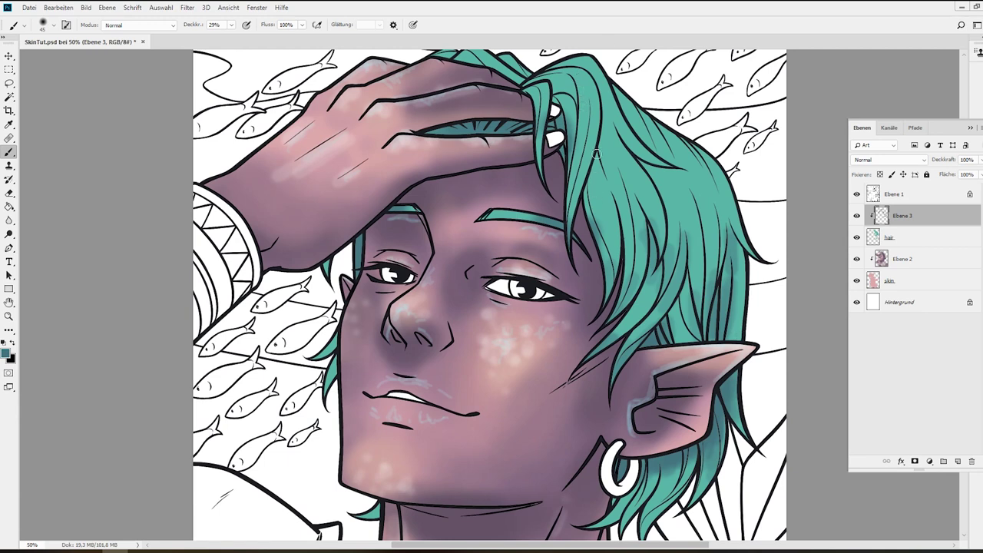
Shade the top and right side of the hair and below the ear, then close the Layers panel.
{"action": "left_click_drag", "start_coordinate": [598, 145], "coordinate": [599, 104]}
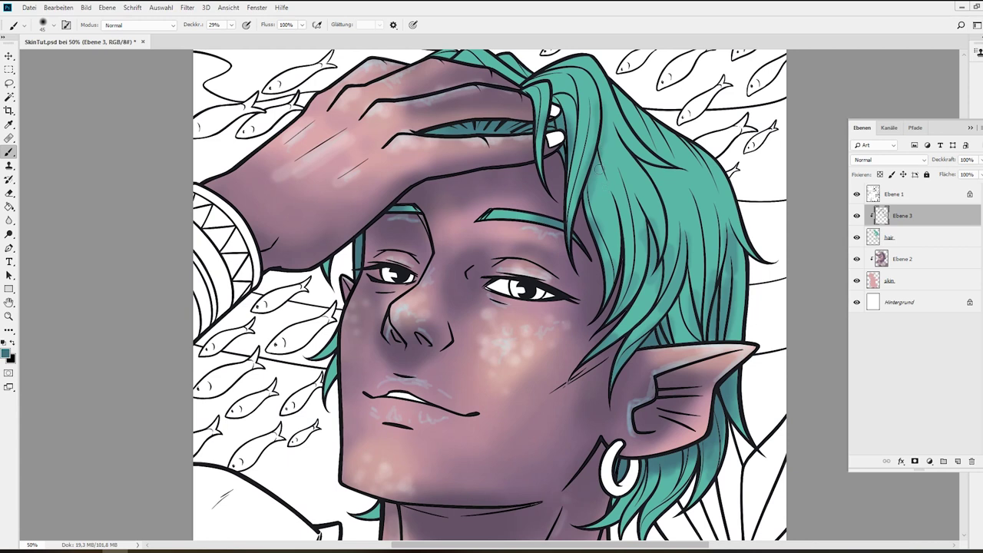
{"action": "left_click_drag", "start_coordinate": [612, 164], "coordinate": [628, 222]}
{"action": "left_click_drag", "start_coordinate": [613, 160], "coordinate": [625, 189]}
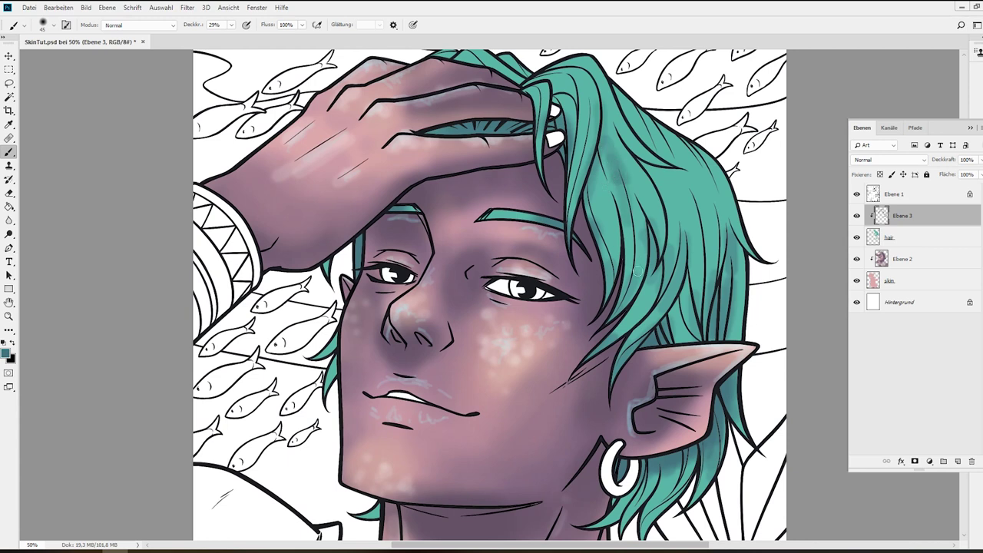
{"action": "left_click_drag", "start_coordinate": [624, 96], "coordinate": [670, 157]}
{"action": "mouse_move", "coordinate": [650, 121]}
{"action": "left_mouse_down"}
{"action": "mouse_move", "coordinate": [677, 163]}
{"action": "mouse_move", "coordinate": [682, 150]}
{"action": "mouse_move", "coordinate": [714, 189]}
{"action": "mouse_move", "coordinate": [736, 286]}
{"action": "left_mouse_up"}
{"action": "left_click_drag", "start_coordinate": [686, 191], "coordinate": [701, 310]}
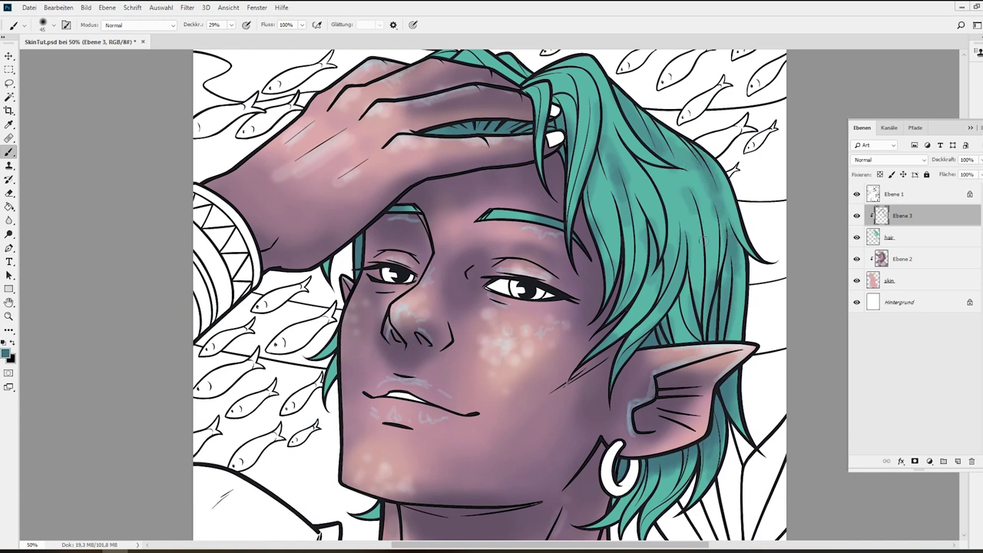
{"action": "left_click_drag", "start_coordinate": [647, 173], "coordinate": [674, 223]}
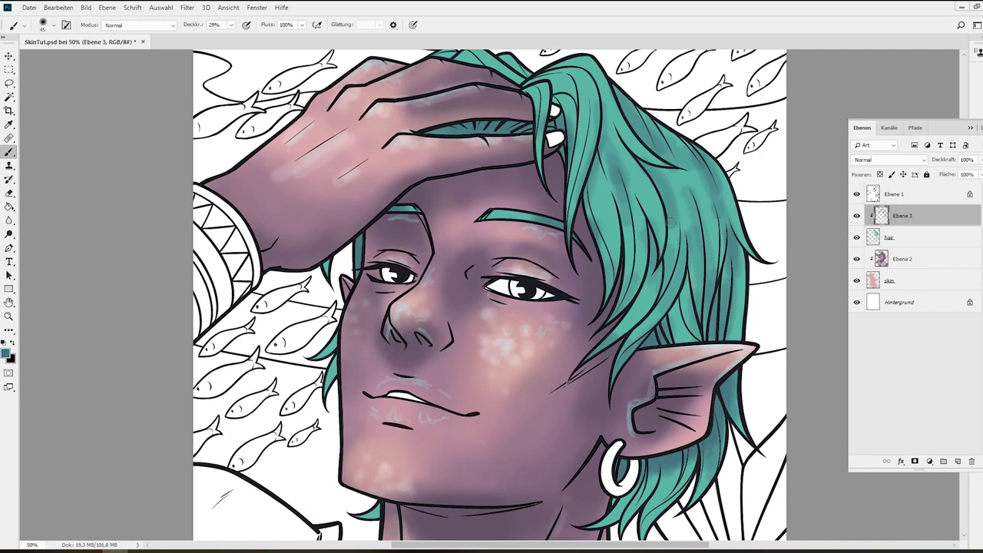
{"action": "mouse_move", "coordinate": [667, 171]}
{"action": "left_mouse_down"}
{"action": "mouse_move", "coordinate": [673, 245]}
{"action": "mouse_move", "coordinate": [684, 238]}
{"action": "left_mouse_up"}
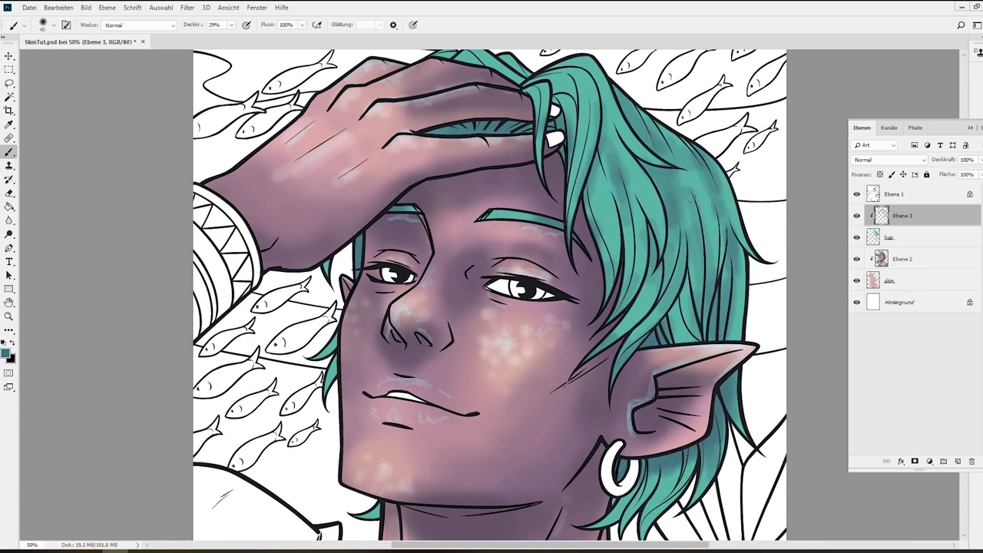
{"action": "left_click_drag", "start_coordinate": [695, 173], "coordinate": [728, 210]}
{"action": "mouse_move", "coordinate": [650, 470]}
{"action": "left_mouse_down"}
{"action": "mouse_move", "coordinate": [653, 492]}
{"action": "mouse_move", "coordinate": [691, 453]}
{"action": "left_mouse_up"}
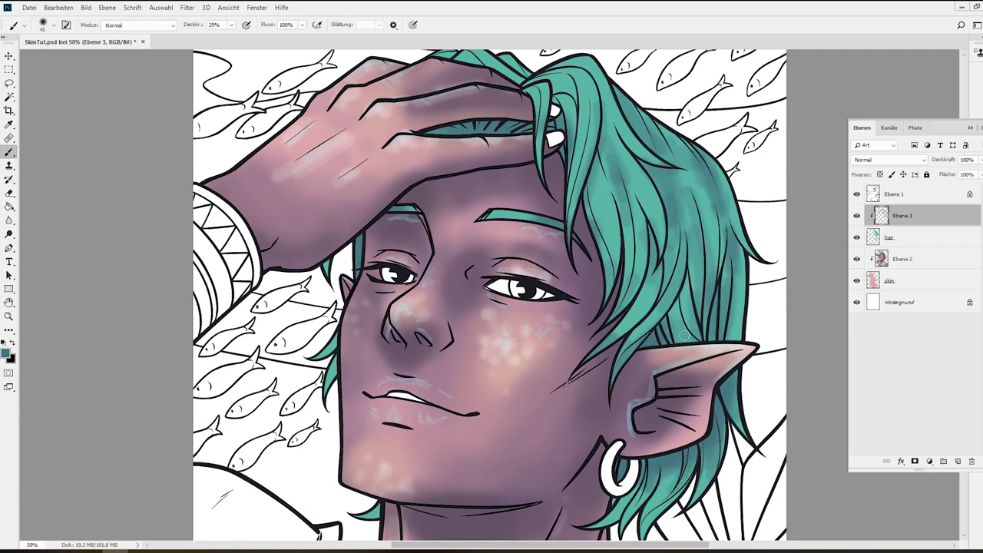
{"action": "left_click_drag", "start_coordinate": [703, 338], "coordinate": [674, 307]}
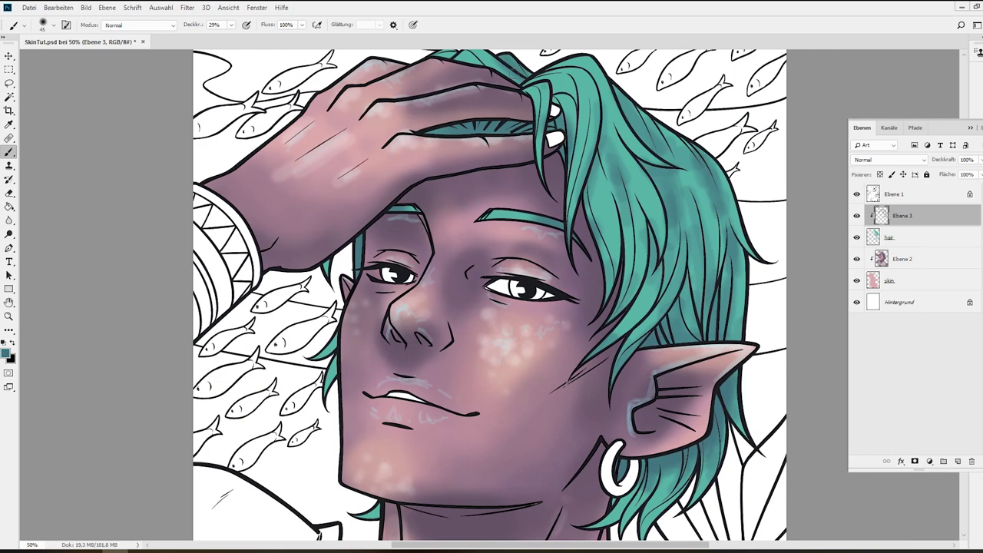
{"action": "left_click", "coordinate": [976, 129]}
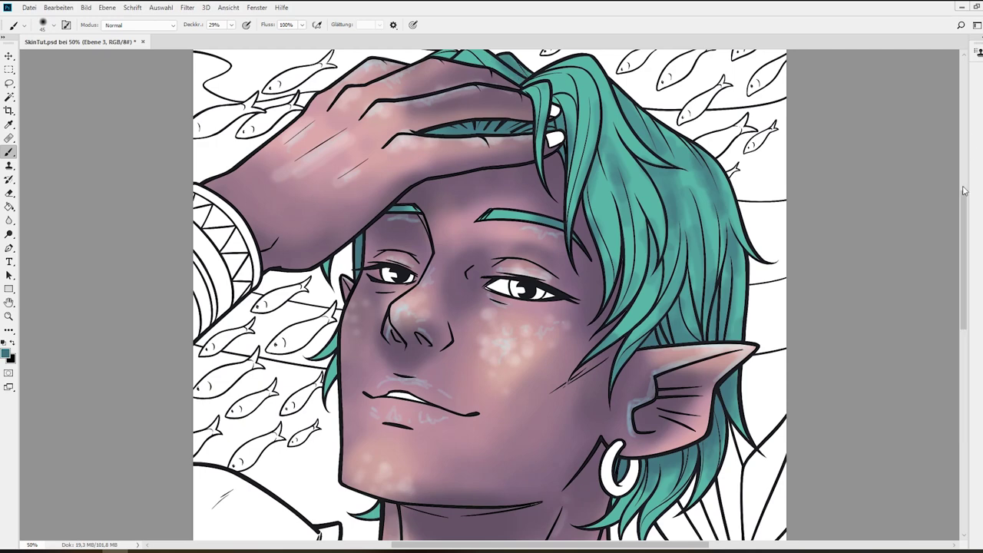
Paint more darker-teal strokes along the strands from the forehead and crown to the lower right.
{"action": "scroll", "coordinate": [955, 215], "scroll_direction": "up", "scroll_amount": 3}
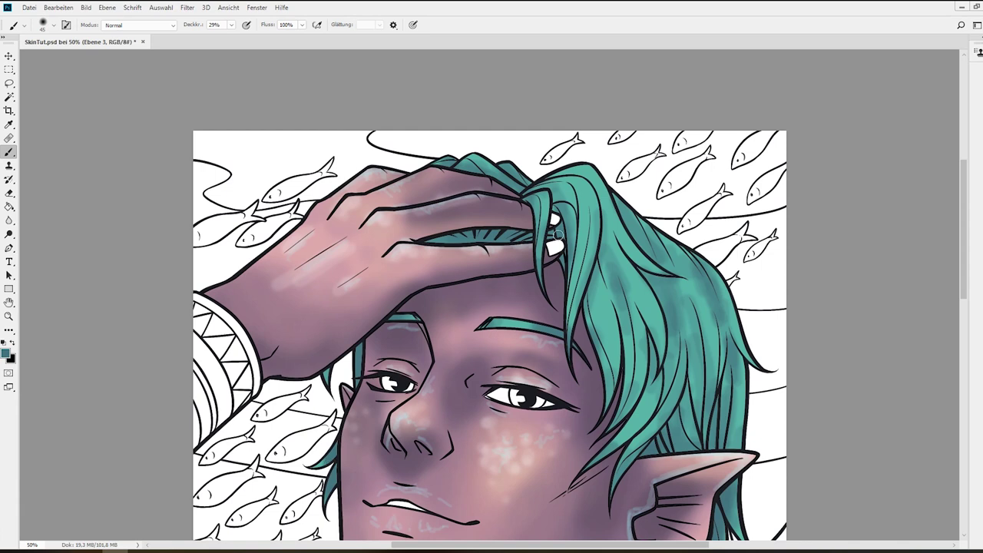
{"action": "left_click_drag", "start_coordinate": [580, 223], "coordinate": [580, 295]}
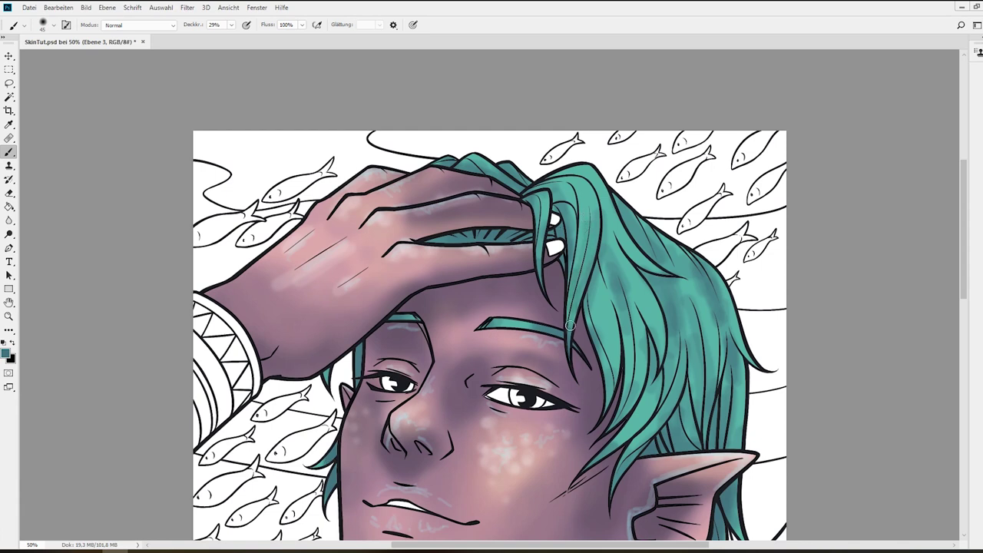
{"action": "mouse_move", "coordinate": [578, 229]}
{"action": "left_mouse_down"}
{"action": "mouse_move", "coordinate": [578, 266]}
{"action": "mouse_move", "coordinate": [605, 347]}
{"action": "left_mouse_up"}
{"action": "left_click_drag", "start_coordinate": [606, 269], "coordinate": [606, 320]}
{"action": "mouse_move", "coordinate": [569, 173]}
{"action": "left_mouse_down"}
{"action": "mouse_move", "coordinate": [550, 183]}
{"action": "mouse_move", "coordinate": [590, 206]}
{"action": "mouse_move", "coordinate": [585, 192]}
{"action": "left_mouse_up"}
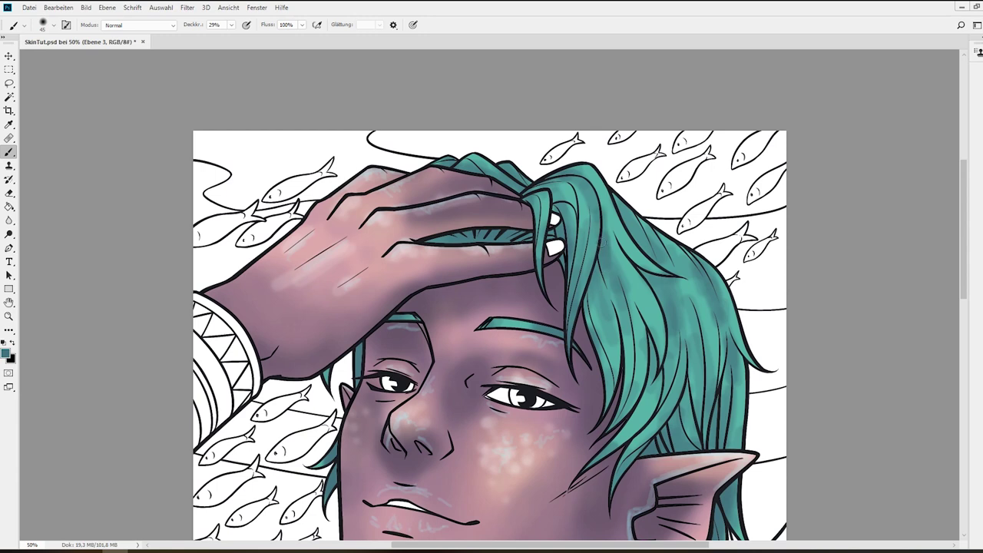
{"action": "left_click_drag", "start_coordinate": [585, 205], "coordinate": [591, 227]}
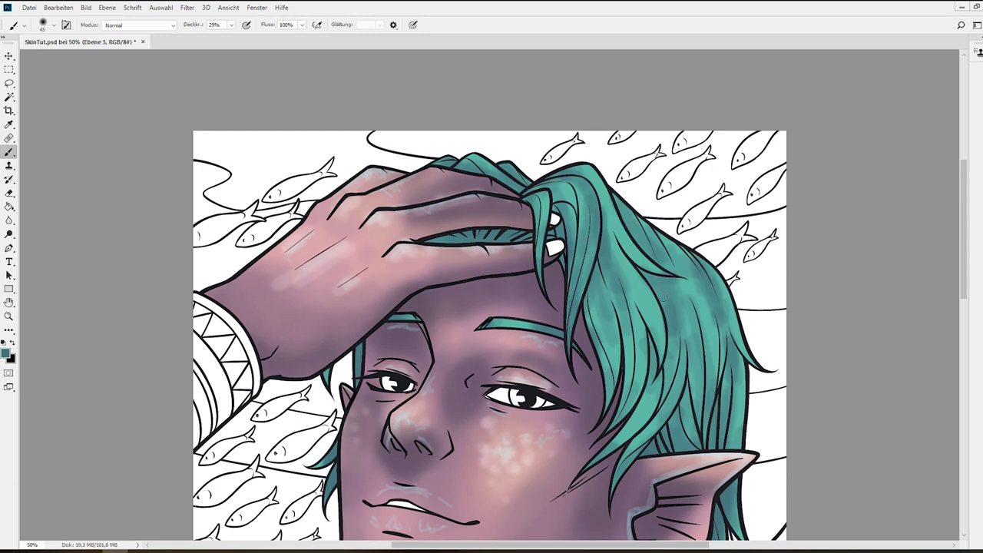
{"action": "left_click_drag", "start_coordinate": [656, 292], "coordinate": [670, 295]}
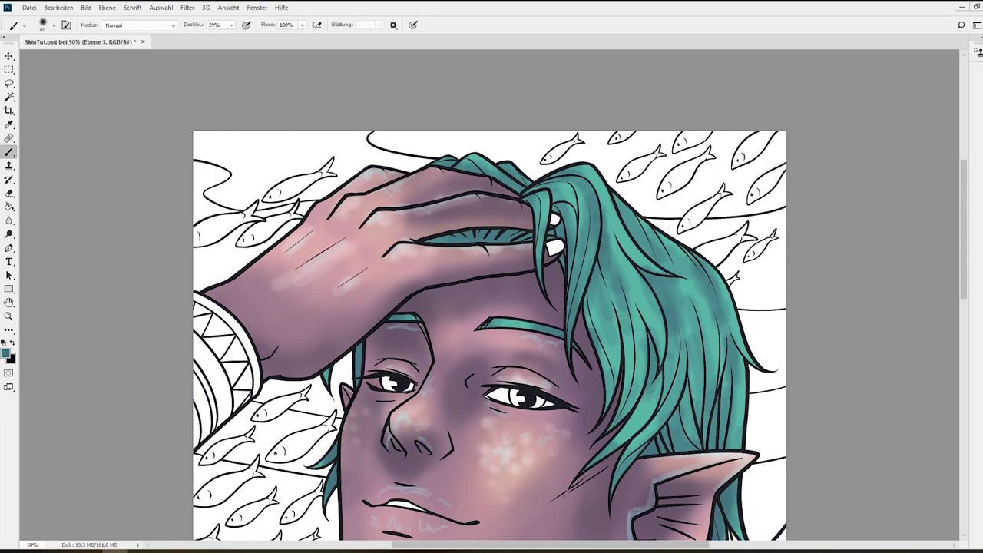
{"action": "mouse_move", "coordinate": [617, 420]}
{"action": "left_mouse_down"}
{"action": "mouse_move", "coordinate": [643, 331]}
{"action": "mouse_move", "coordinate": [626, 338]}
{"action": "left_mouse_up"}
{"action": "left_click_drag", "start_coordinate": [591, 289], "coordinate": [609, 349]}
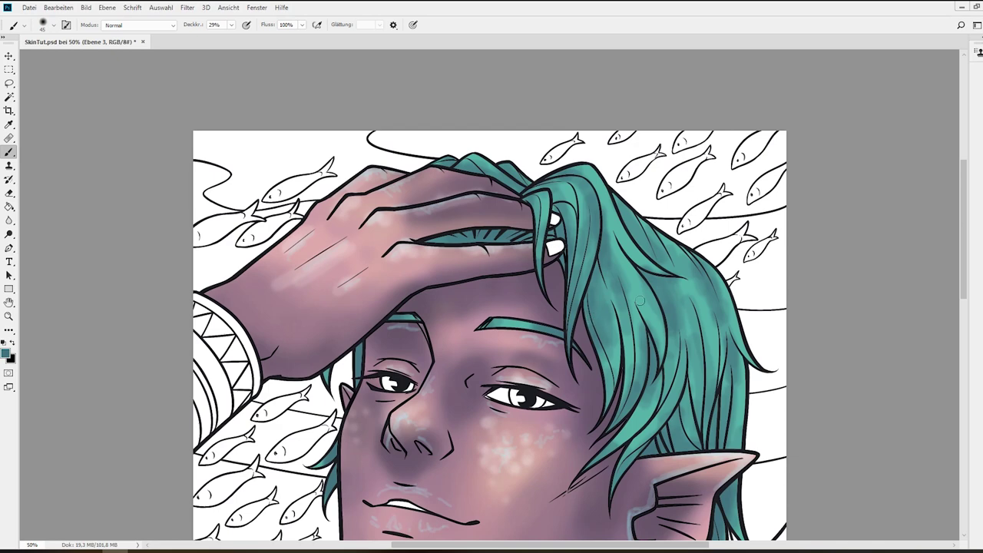
{"action": "mouse_move", "coordinate": [964, 242]}
{"action": "left_mouse_down"}
{"action": "mouse_move", "coordinate": [955, 285]}
{"action": "mouse_move", "coordinate": [961, 261]}
{"action": "left_mouse_up"}
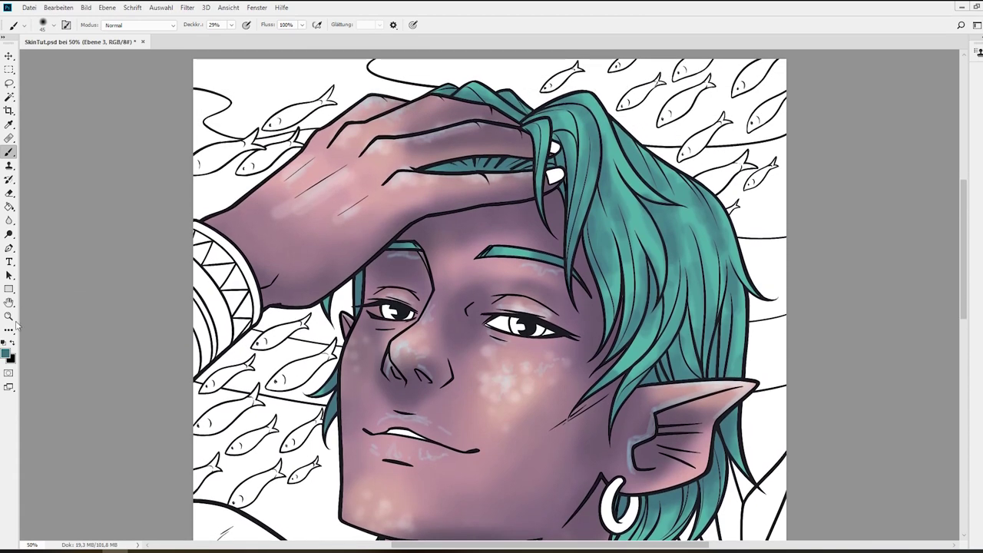
{"action": "left_click", "coordinate": [6, 354]}
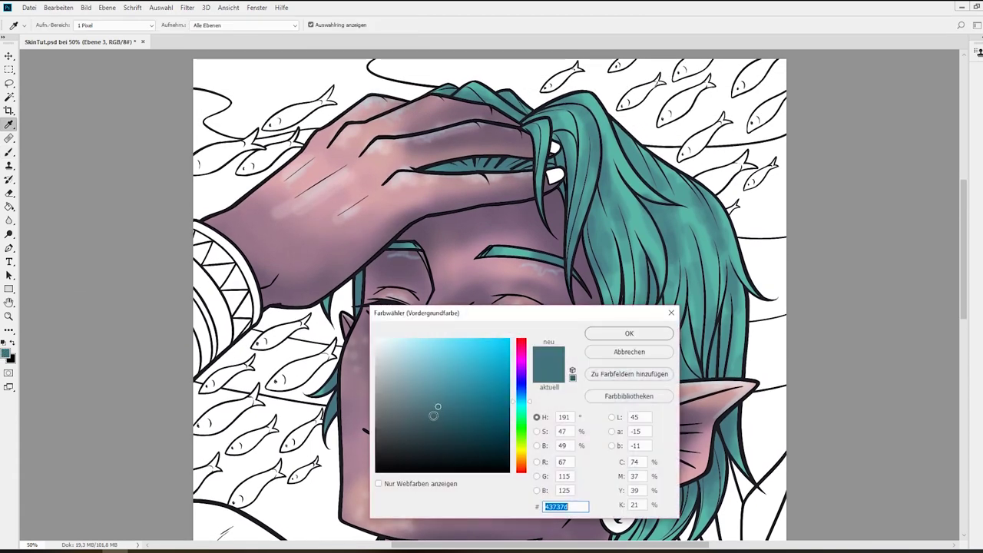
Set the foreground colour to a dark blue-grey, #364157, and return to the Brush.
{"action": "left_click_drag", "start_coordinate": [437, 408], "coordinate": [434, 420]}
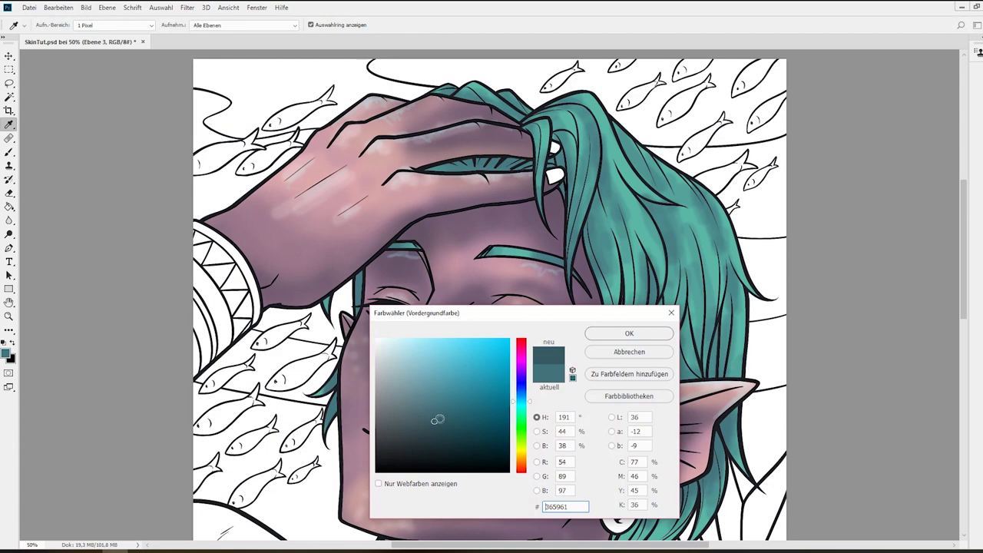
{"action": "left_click_drag", "start_coordinate": [516, 405], "coordinate": [515, 390]}
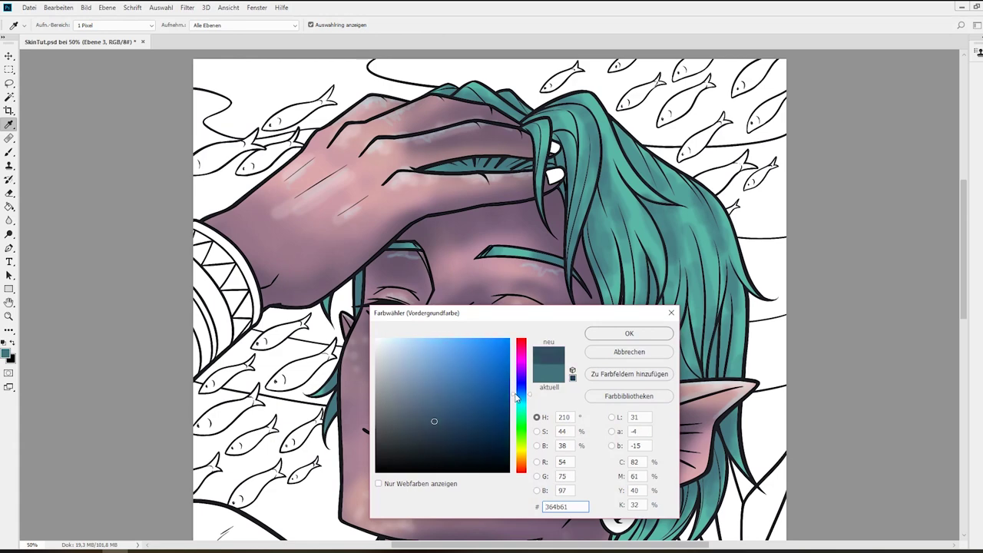
{"action": "left_click_drag", "start_coordinate": [433, 422], "coordinate": [425, 426]}
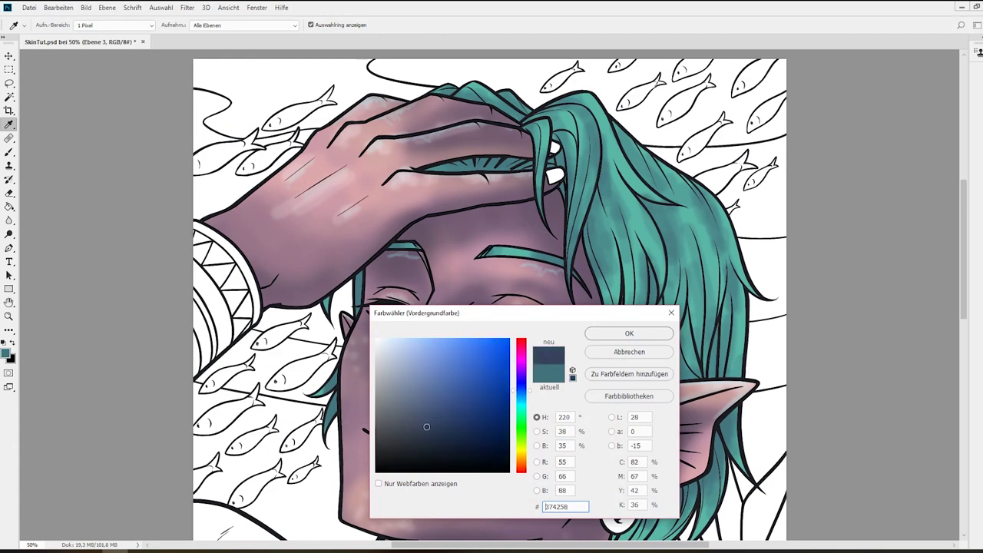
{"action": "left_click", "coordinate": [614, 335]}
{"action": "key", "text": "b"}
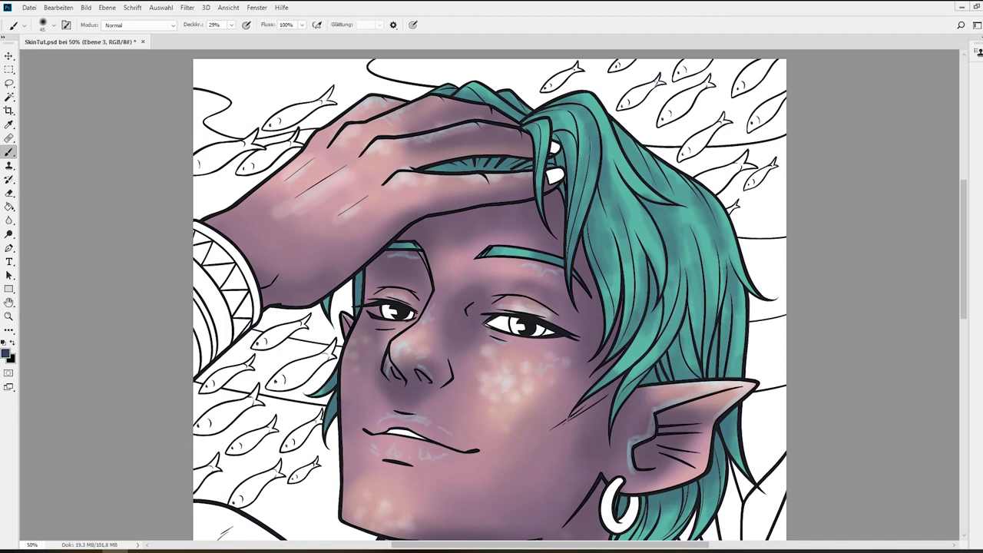
Add a new layer Ebene 4 clipped to Ebene 3 and darken the hair gap under the hand.
{"action": "key", "text": "F7"}
{"action": "left_click", "coordinate": [958, 461]}
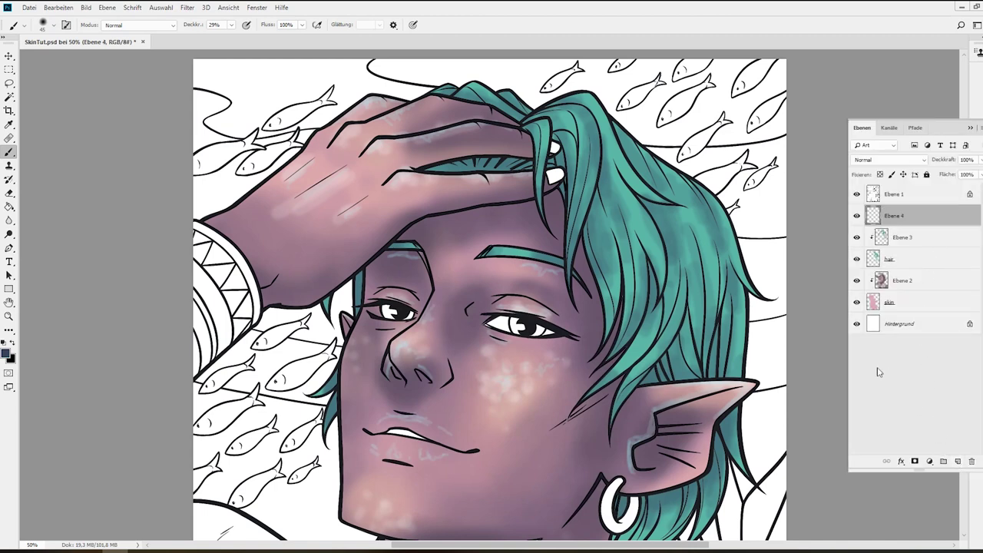
{"action": "left_click", "coordinate": [908, 226], "text": "alt"}
{"action": "mouse_move", "coordinate": [513, 166]}
{"action": "left_mouse_down"}
{"action": "mouse_move", "coordinate": [444, 170]}
{"action": "mouse_move", "coordinate": [461, 166]}
{"action": "left_mouse_up"}
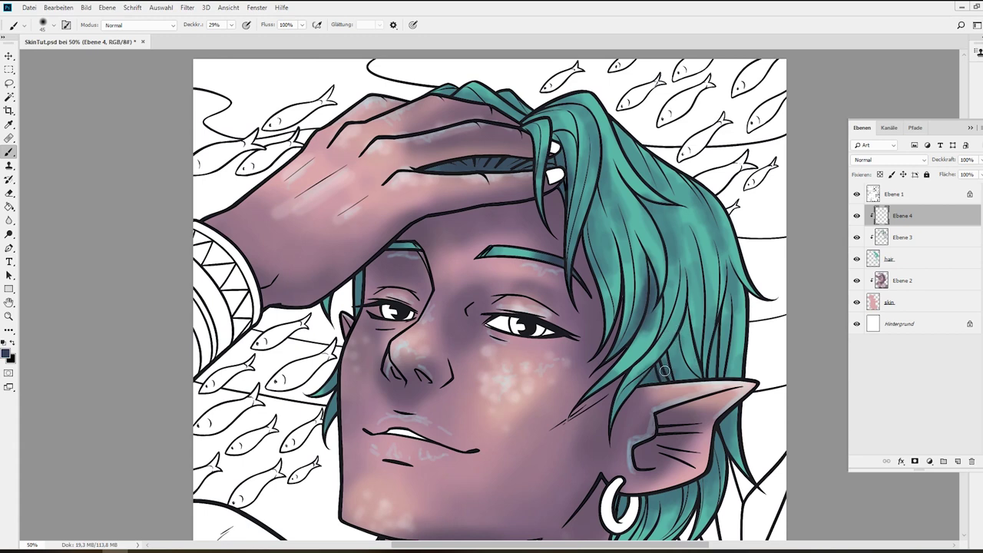
Paint dark blue-grey shadows above the ear tip, near the crown, and down the upper strands.
{"action": "left_click_drag", "start_coordinate": [675, 352], "coordinate": [682, 341]}
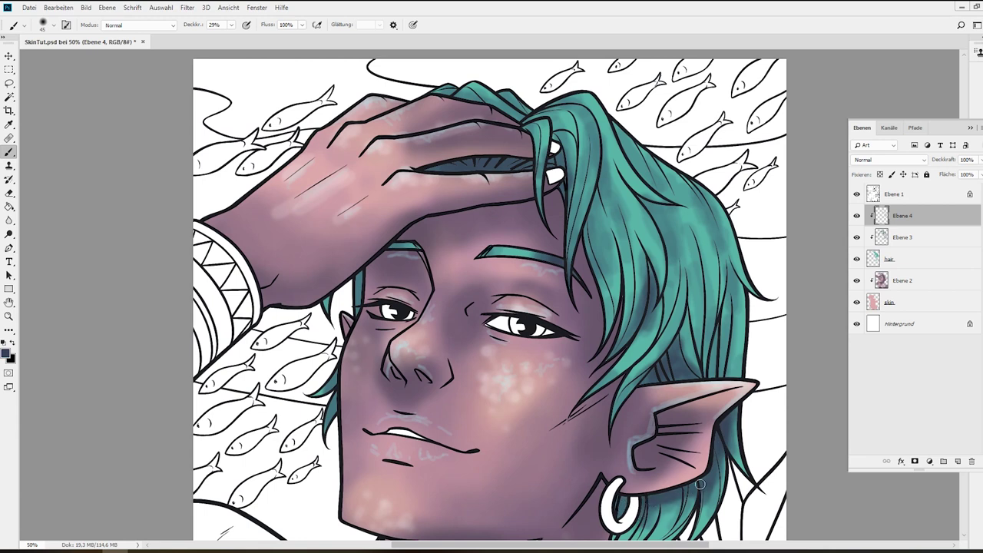
{"action": "mouse_move", "coordinate": [716, 370]}
{"action": "left_mouse_down"}
{"action": "mouse_move", "coordinate": [710, 335]}
{"action": "mouse_move", "coordinate": [722, 308]}
{"action": "mouse_move", "coordinate": [742, 329]}
{"action": "left_mouse_up"}
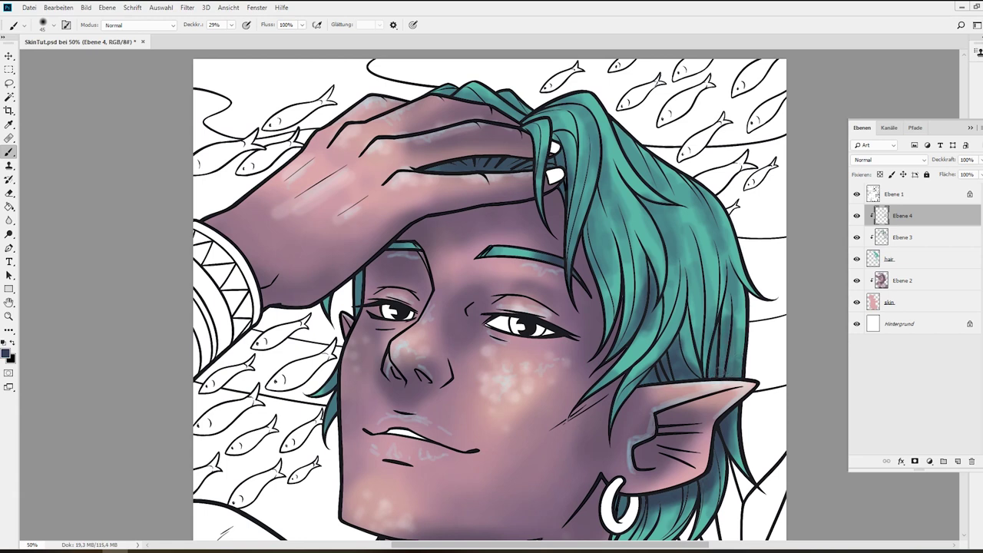
{"action": "left_click_drag", "start_coordinate": [702, 373], "coordinate": [707, 329]}
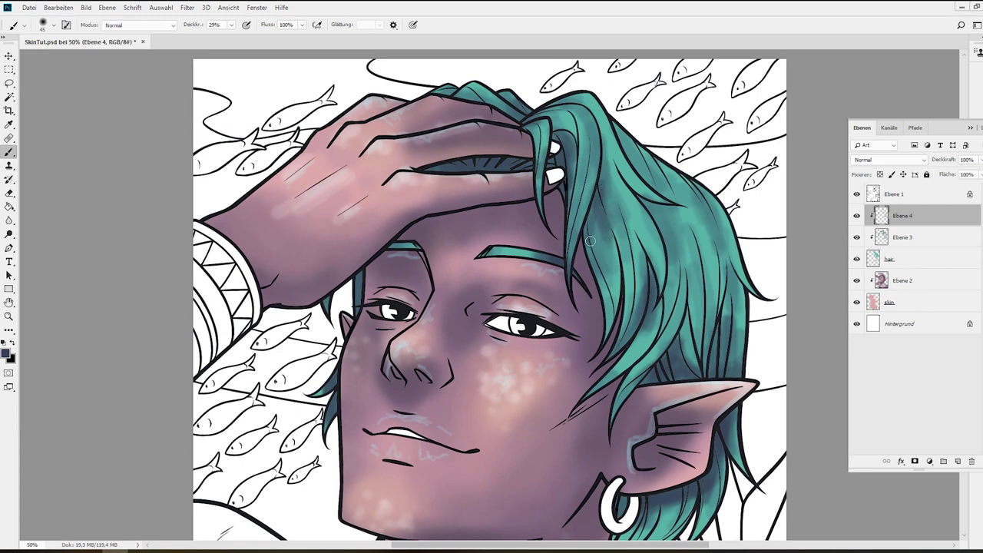
{"action": "left_click_drag", "start_coordinate": [607, 163], "coordinate": [609, 144]}
{"action": "left_click_drag", "start_coordinate": [651, 198], "coordinate": [678, 251]}
{"action": "mouse_move", "coordinate": [662, 184]}
{"action": "left_mouse_down"}
{"action": "mouse_move", "coordinate": [642, 146]}
{"action": "mouse_move", "coordinate": [631, 151]}
{"action": "mouse_move", "coordinate": [668, 193]}
{"action": "mouse_move", "coordinate": [698, 206]}
{"action": "left_mouse_up"}
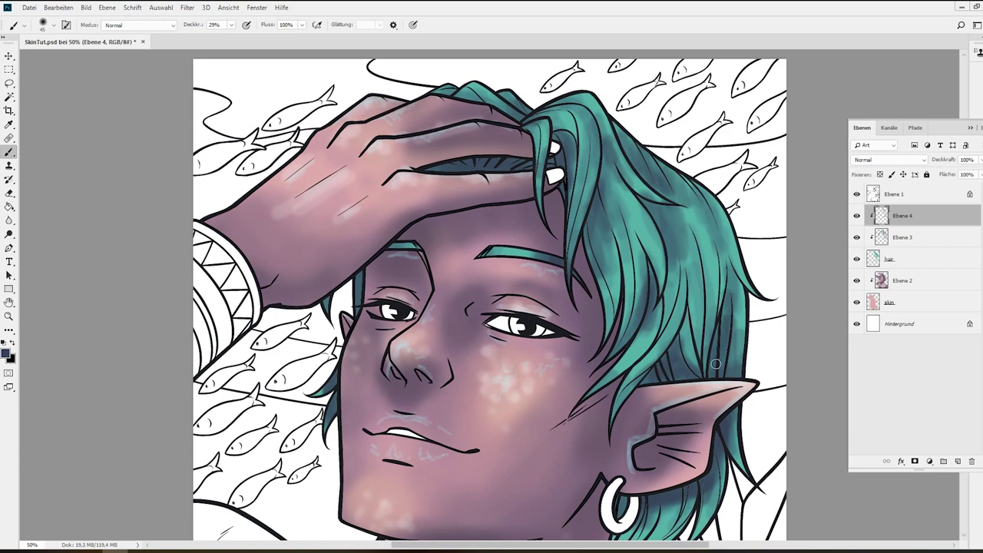
{"action": "mouse_move", "coordinate": [731, 294]}
{"action": "left_mouse_down"}
{"action": "mouse_move", "coordinate": [728, 375]}
{"action": "mouse_move", "coordinate": [738, 353]}
{"action": "left_mouse_up"}
Build up more shadow strokes through the hair above the ear and across the upper strands.
{"action": "mouse_move", "coordinate": [690, 312]}
{"action": "left_mouse_down"}
{"action": "mouse_move", "coordinate": [699, 368]}
{"action": "mouse_move", "coordinate": [707, 272]}
{"action": "left_mouse_up"}
{"action": "left_click_drag", "start_coordinate": [705, 358], "coordinate": [705, 247]}
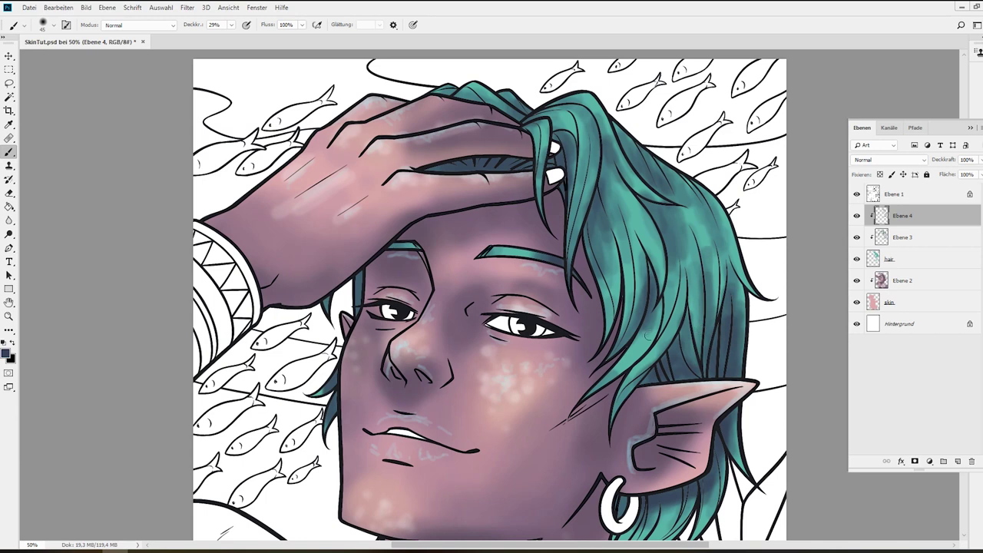
{"action": "left_click_drag", "start_coordinate": [668, 281], "coordinate": [653, 343]}
{"action": "left_click_drag", "start_coordinate": [686, 252], "coordinate": [665, 322]}
{"action": "left_click_drag", "start_coordinate": [632, 196], "coordinate": [653, 270]}
{"action": "mouse_move", "coordinate": [631, 168]}
{"action": "left_mouse_down"}
{"action": "mouse_move", "coordinate": [608, 249]}
{"action": "mouse_move", "coordinate": [619, 240]}
{"action": "left_mouse_up"}
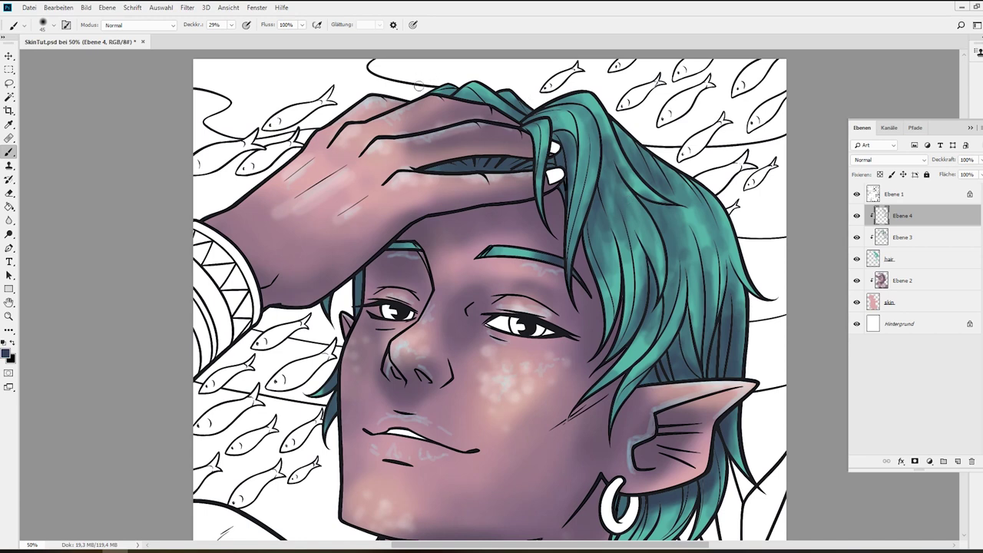
{"action": "left_click_drag", "start_coordinate": [9, 222], "coordinate": [39, 241]}
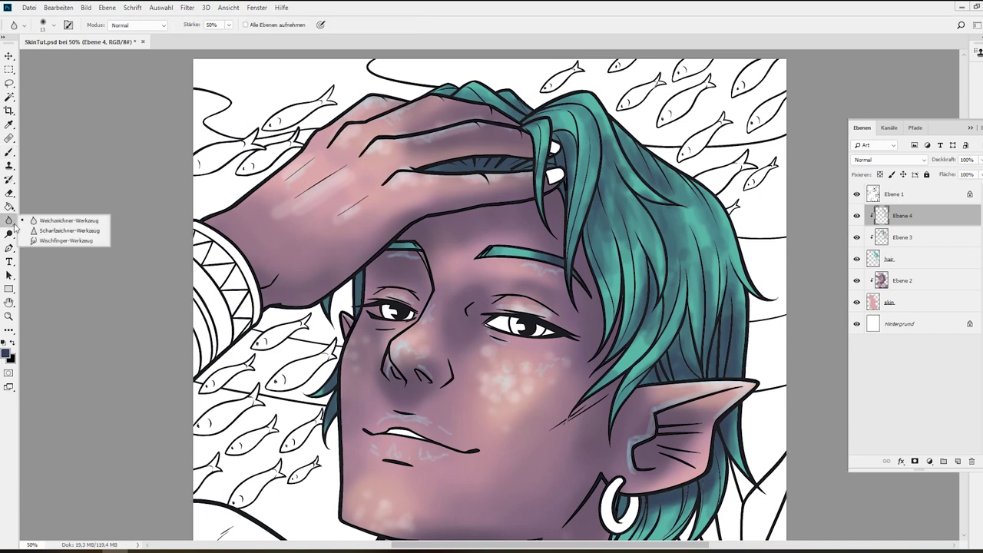
Smudge the slate-grey hair shading along the strands at 96% strength, then drop strength to 78%.
{"action": "left_click", "coordinate": [39, 240]}
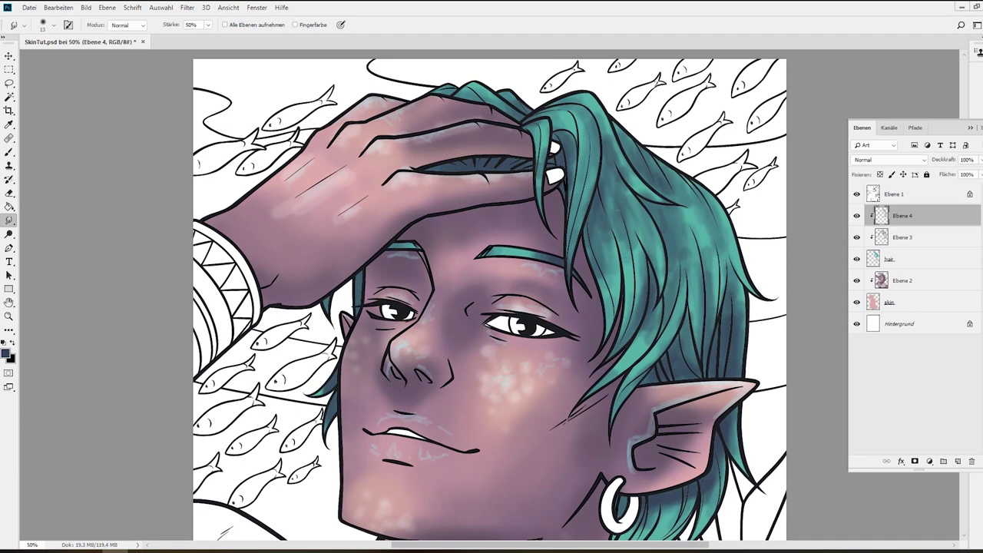
{"action": "left_click", "coordinate": [207, 24]}
{"action": "left_click_drag", "start_coordinate": [209, 36], "coordinate": [230, 36]}
{"action": "mouse_move", "coordinate": [607, 230]}
{"action": "left_mouse_down"}
{"action": "mouse_move", "coordinate": [608, 268]}
{"action": "mouse_move", "coordinate": [611, 246]}
{"action": "mouse_move", "coordinate": [596, 238]}
{"action": "left_mouse_up"}
{"action": "left_click_drag", "start_coordinate": [604, 278], "coordinate": [610, 326]}
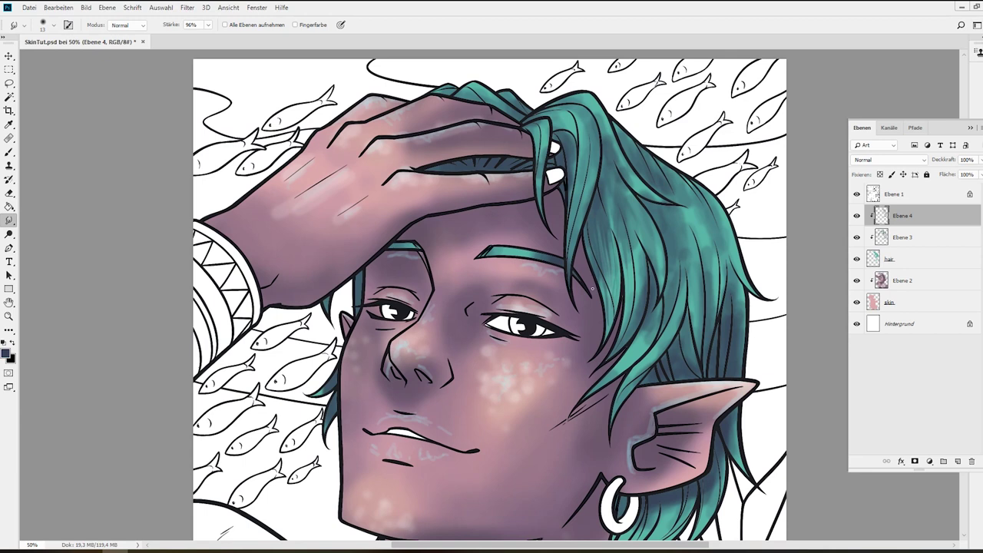
{"action": "left_click_drag", "start_coordinate": [207, 24], "coordinate": [198, 46]}
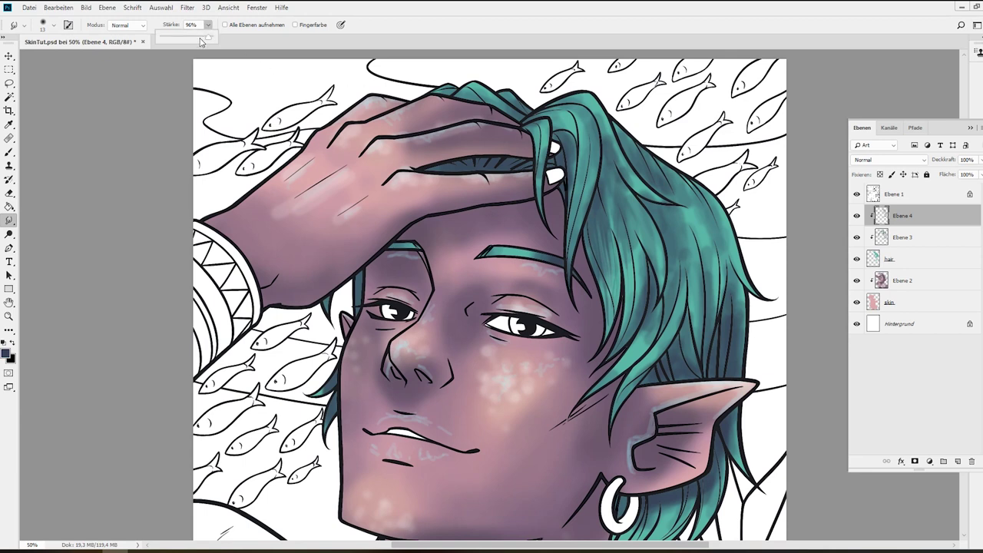
{"action": "left_click", "coordinate": [644, 182]}
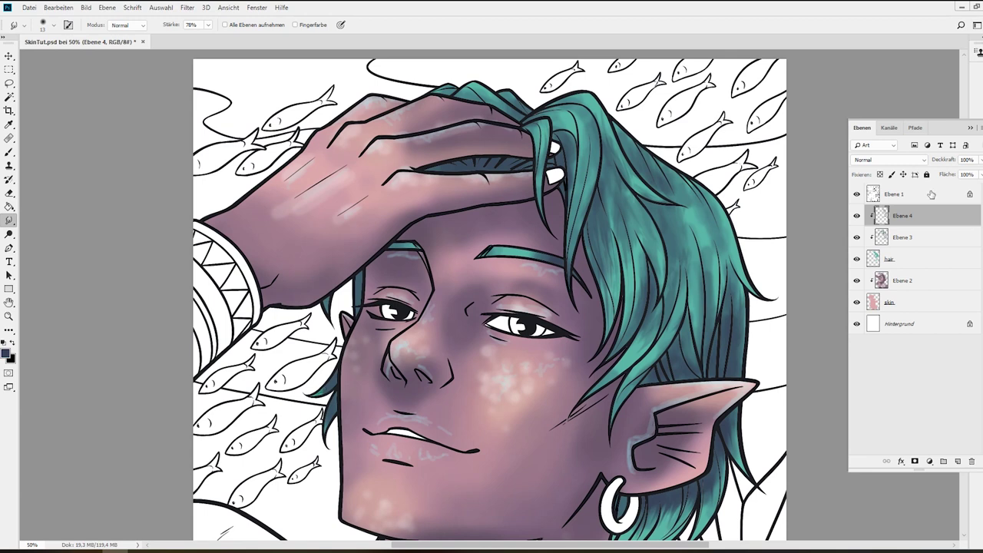
Select layer Ebene 3 and add a new empty layer above it.
{"action": "left_click", "coordinate": [971, 127]}
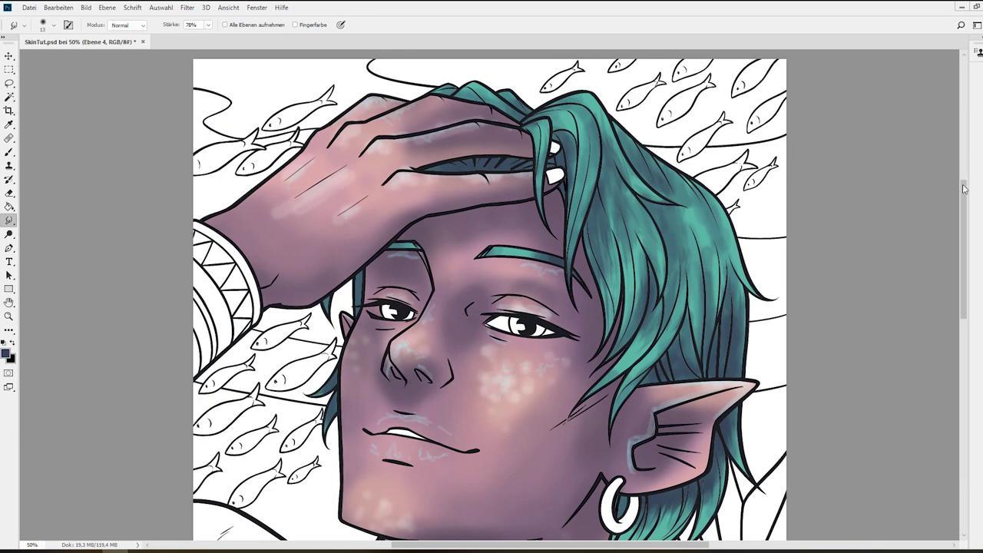
{"action": "scroll", "coordinate": [844, 169], "scroll_direction": "down", "scroll_amount": 1}
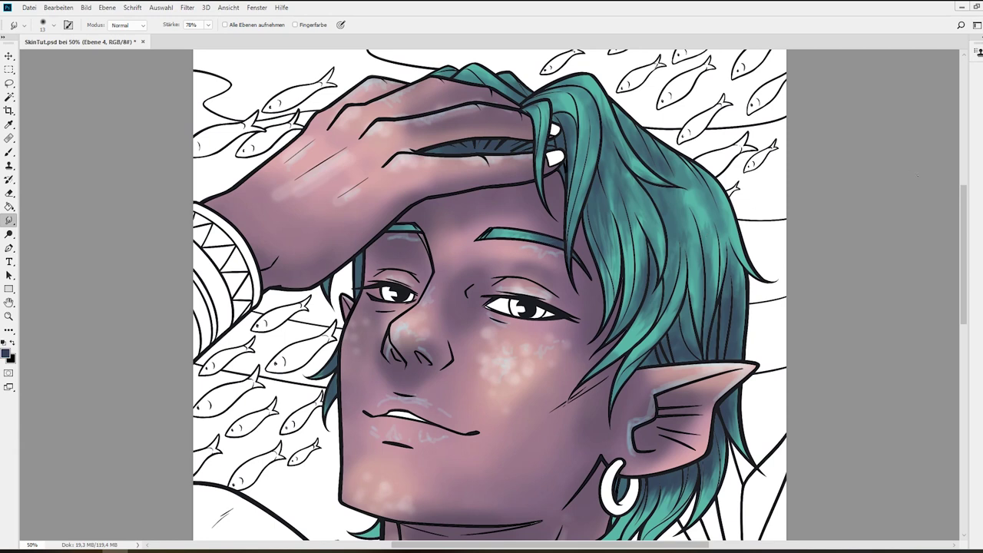
{"action": "key", "text": "F7"}
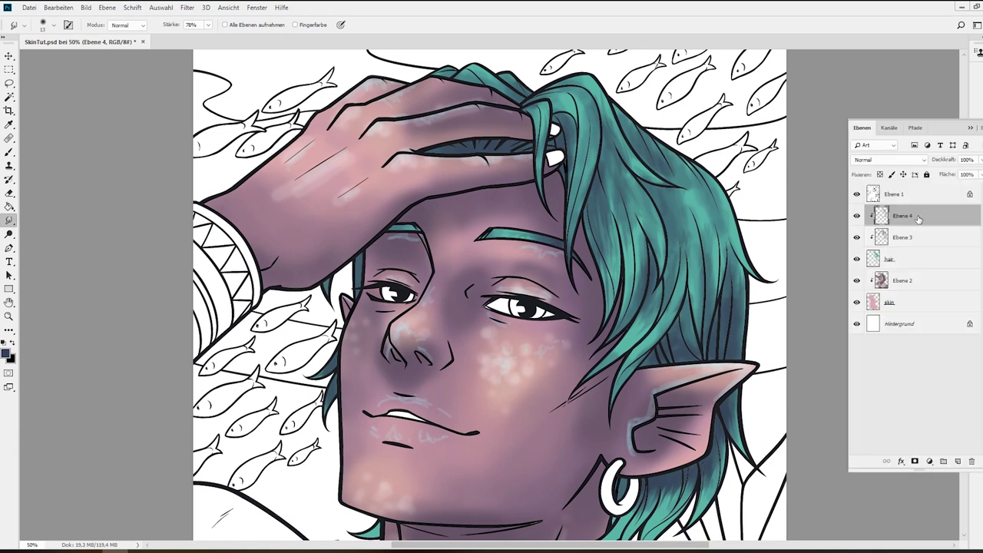
{"action": "left_click", "coordinate": [903, 238]}
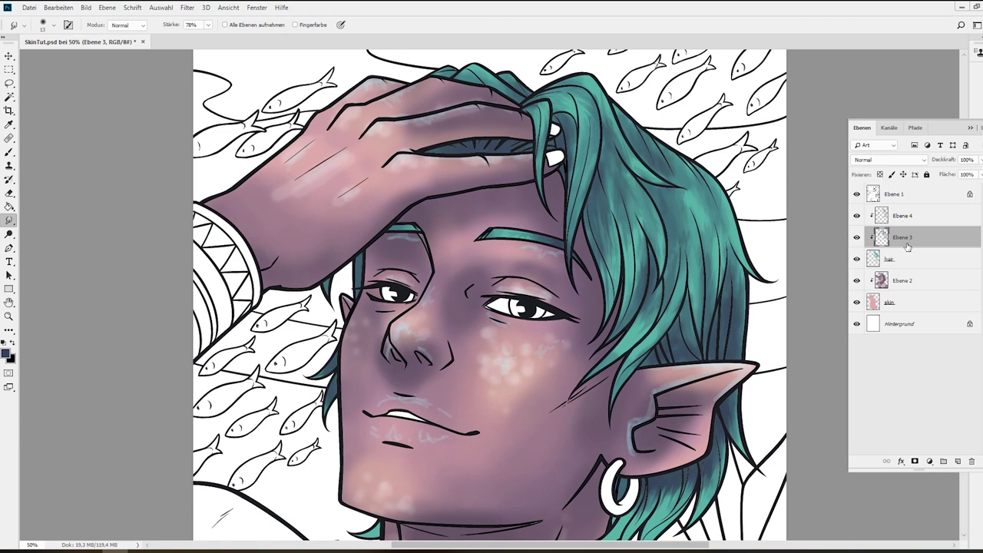
{"action": "left_click", "coordinate": [958, 463]}
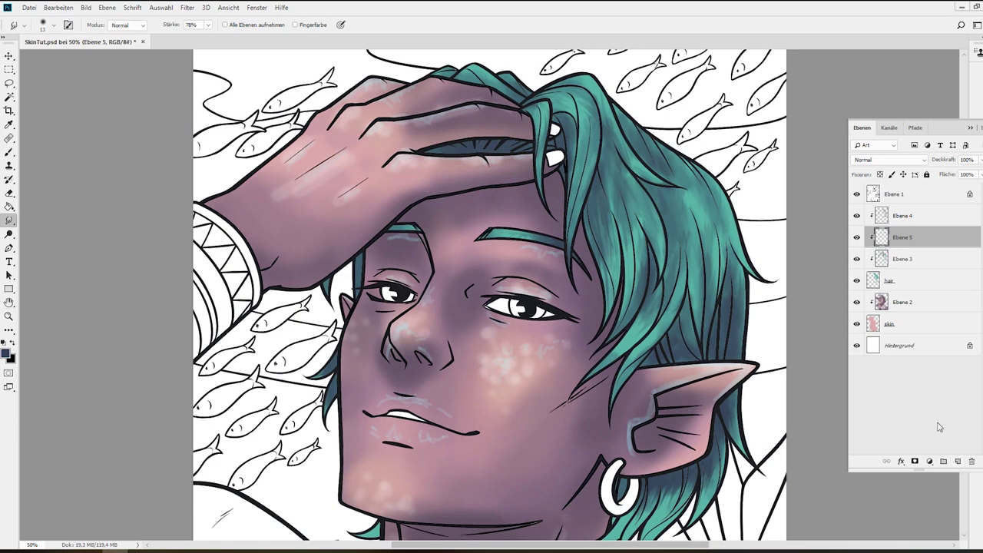
Undo the clipping release and move Ebene 5 above Ebene 4, unclipped.
{"action": "left_click", "coordinate": [898, 247], "text": "alt"}
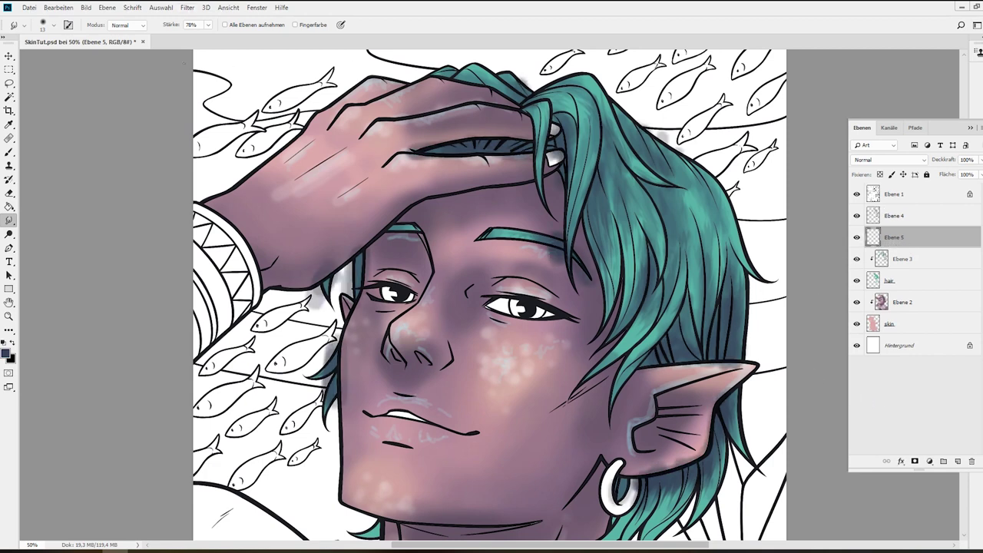
{"action": "left_click", "coordinate": [58, 8]}
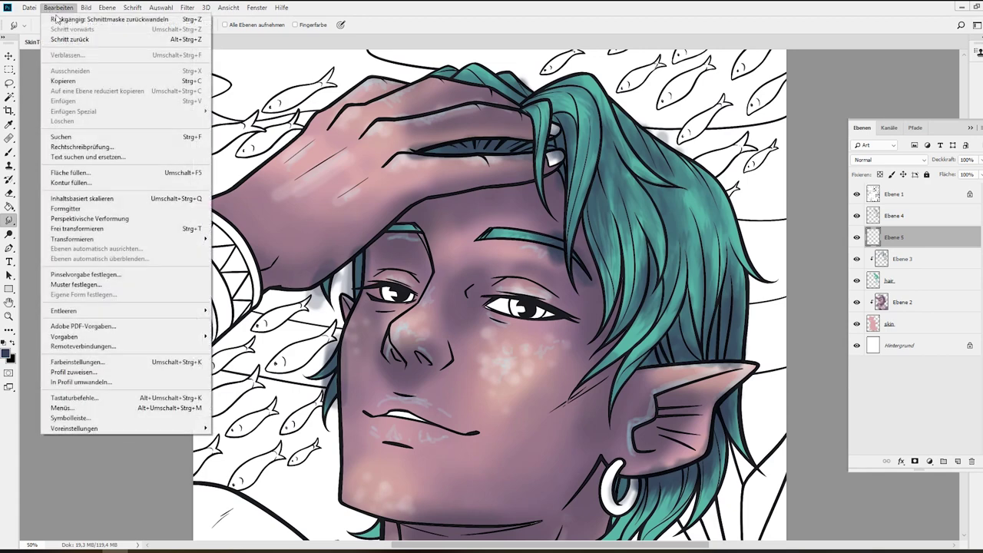
{"action": "left_click", "coordinate": [84, 19]}
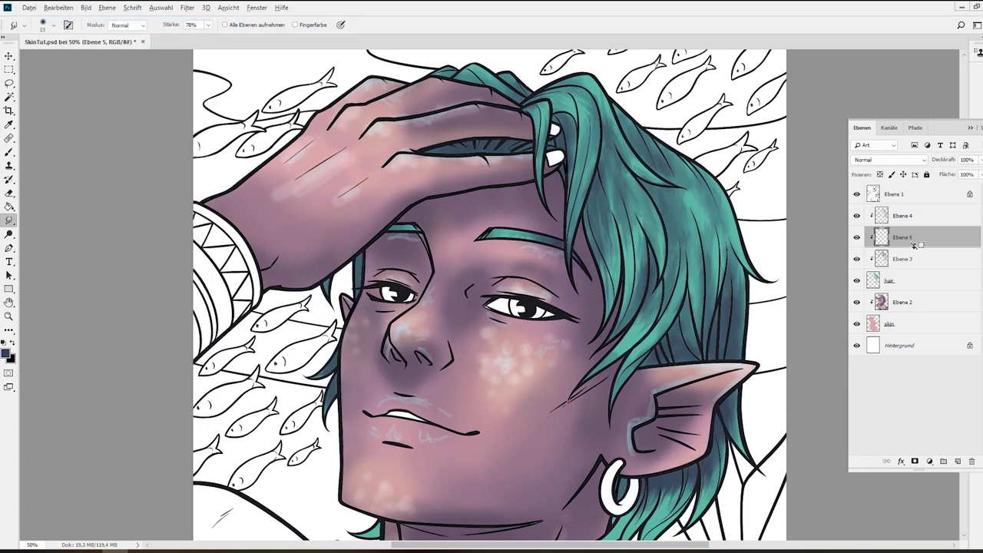
{"action": "left_click_drag", "start_coordinate": [914, 244], "coordinate": [913, 210]}
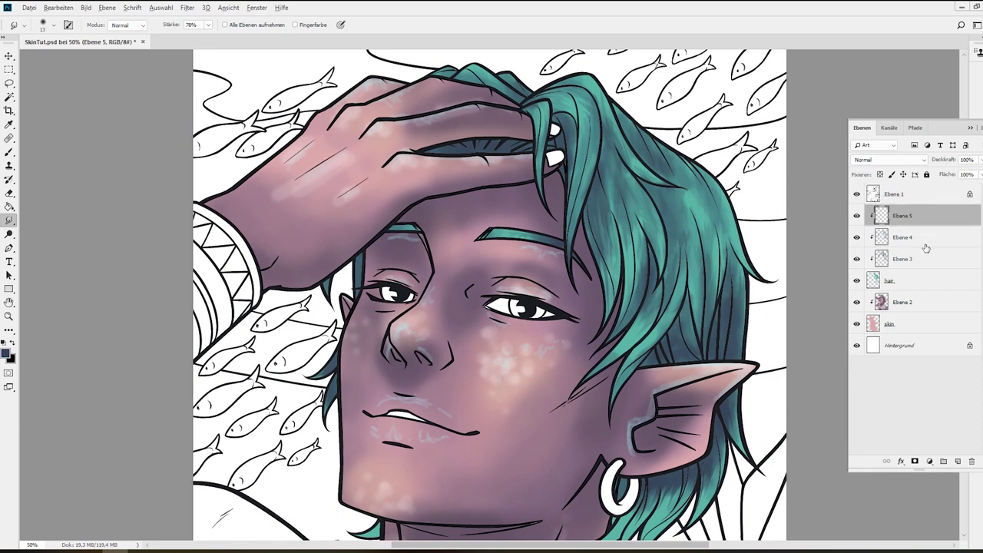
{"action": "left_click", "coordinate": [926, 226], "text": "alt"}
Browse brush presets, then add a new Ebene 5 above Ebene 4 clipped to it.
{"action": "left_click", "coordinate": [54, 25]}
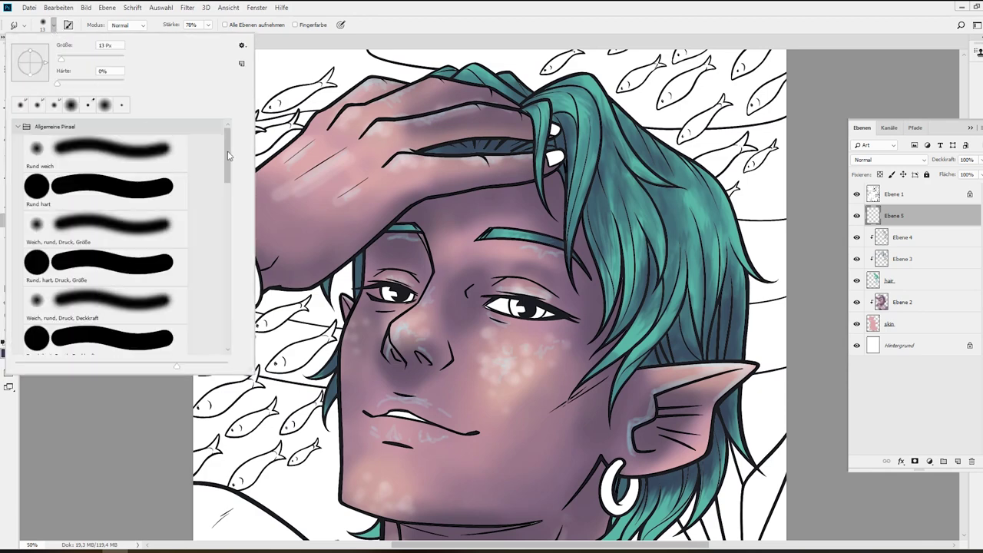
{"action": "left_click_drag", "start_coordinate": [228, 156], "coordinate": [220, 329]}
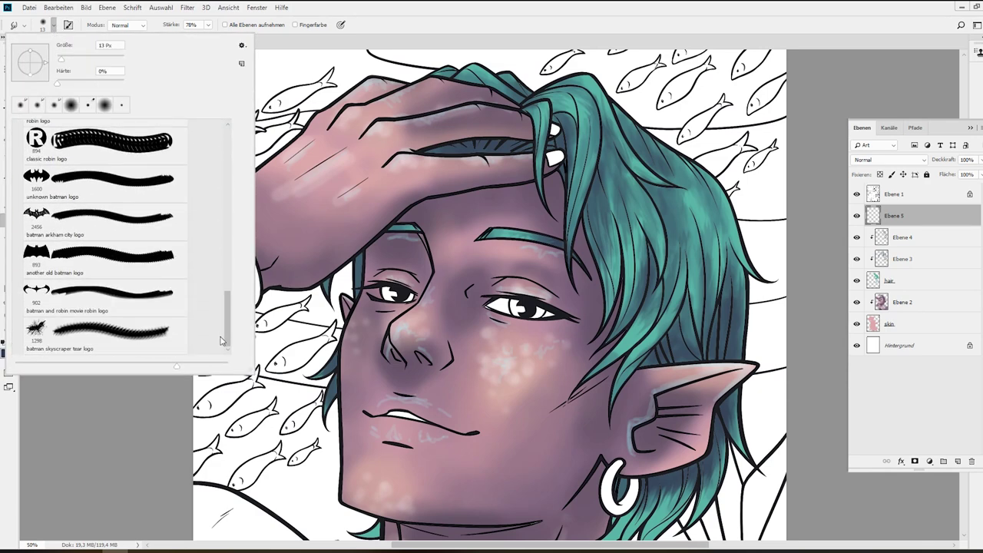
{"action": "left_click_drag", "start_coordinate": [226, 330], "coordinate": [225, 299]}
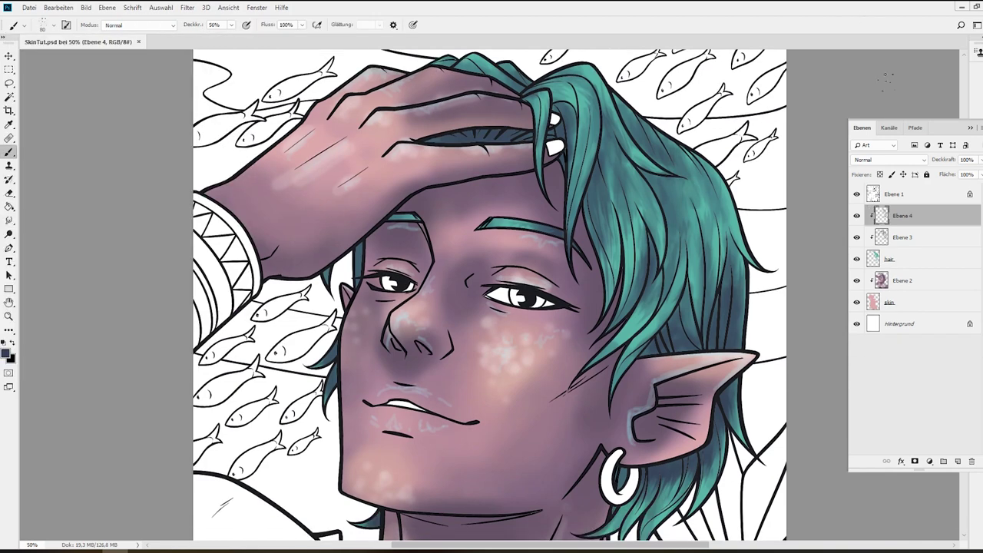
{"action": "left_click", "coordinate": [959, 462]}
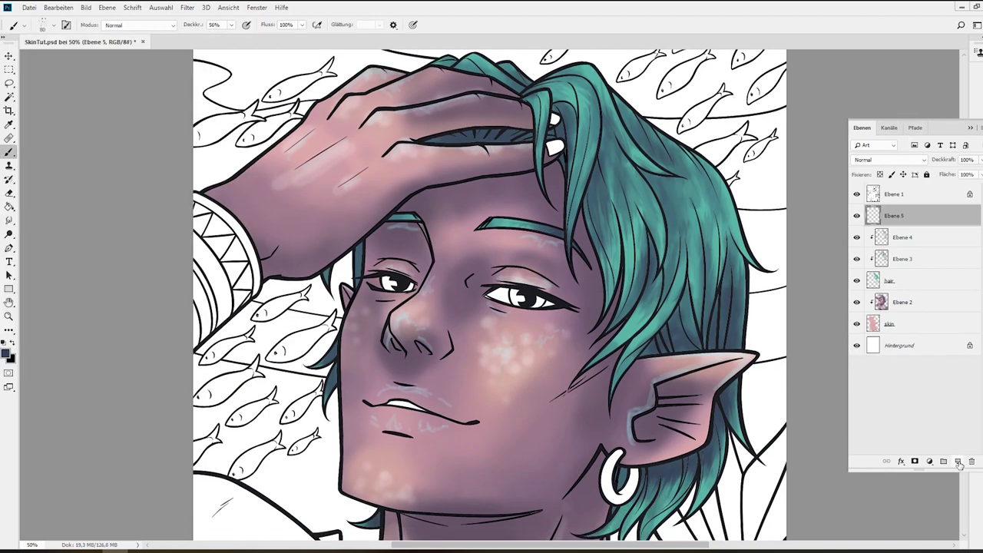
{"action": "left_click", "coordinate": [907, 225], "text": "alt"}
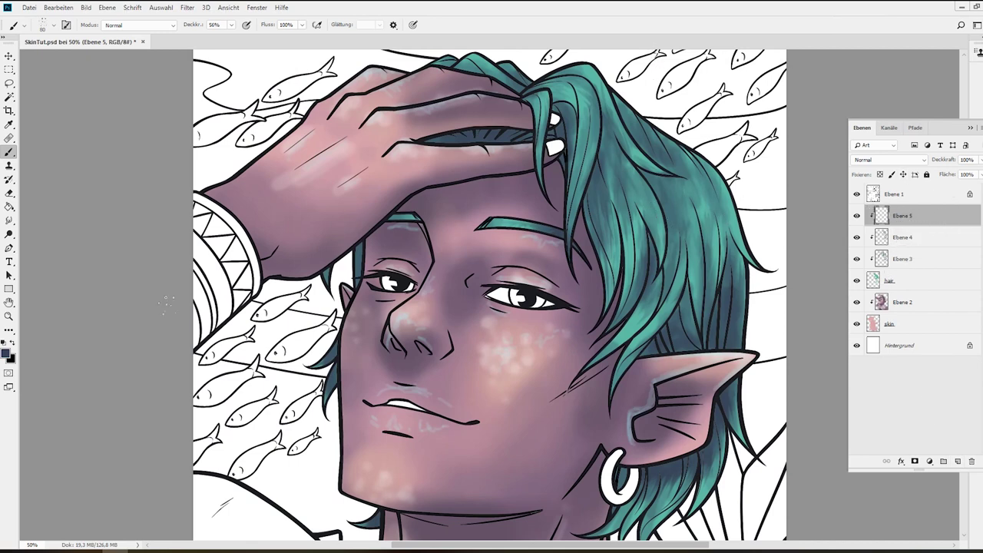
Sample the hair's teal and lighten it to a near-white pale cyan painting colour.
{"action": "left_click", "coordinate": [7, 353]}
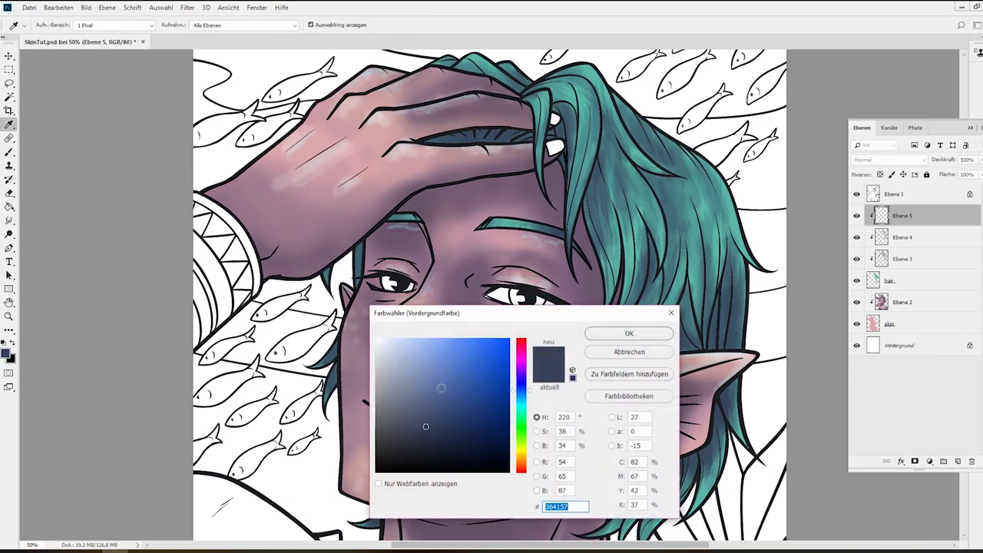
{"action": "left_click", "coordinate": [634, 247]}
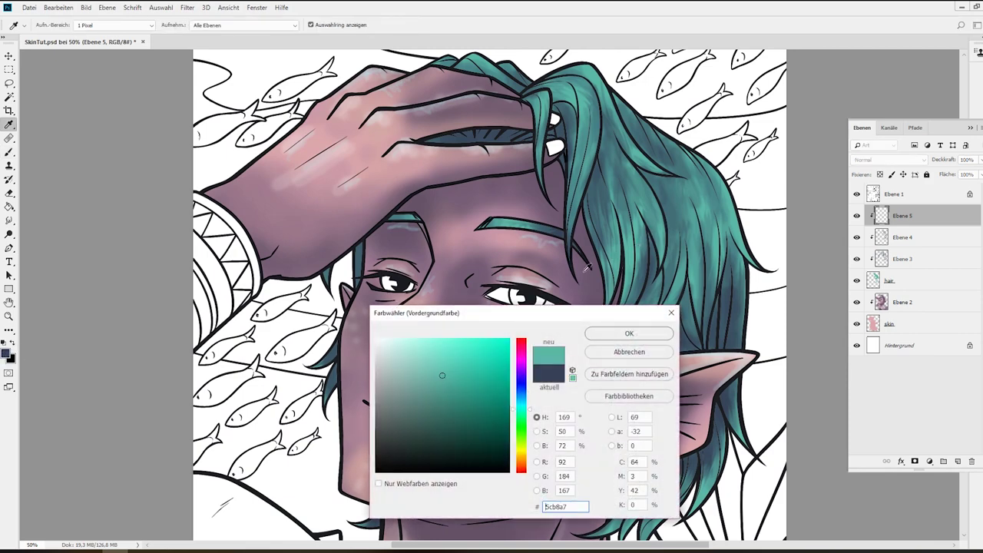
{"action": "left_click_drag", "start_coordinate": [434, 365], "coordinate": [392, 338]}
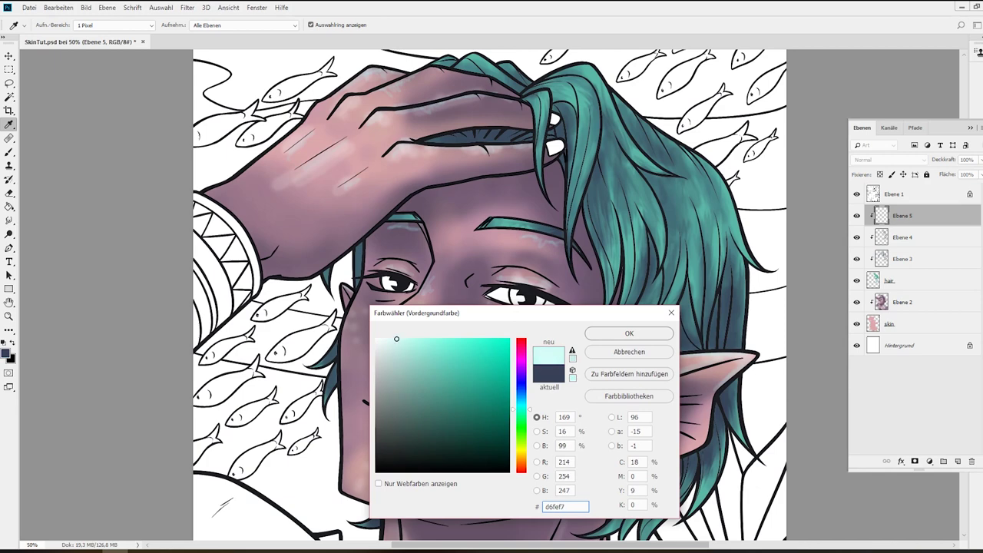
{"action": "left_click", "coordinate": [630, 334]}
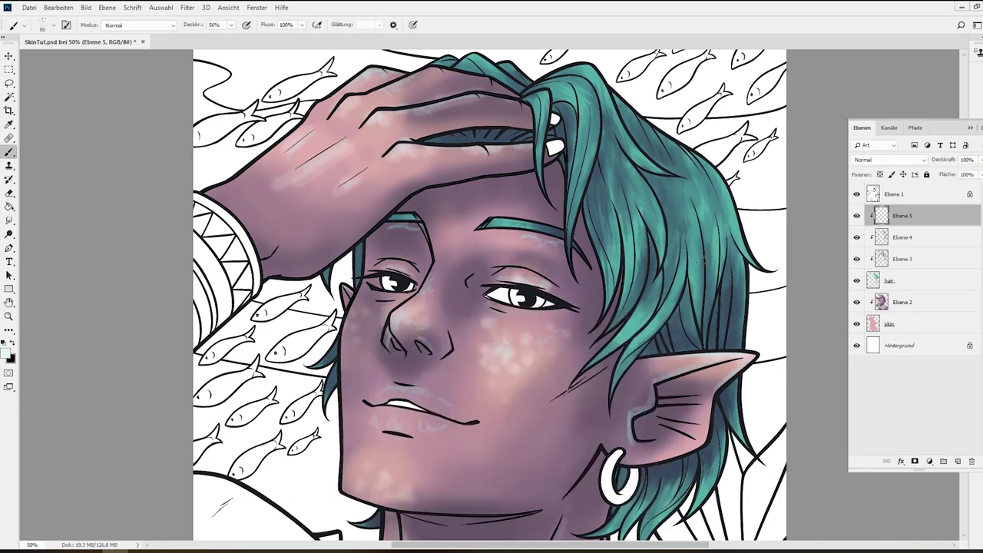
Paint pale cyan highlight streaks along the middle and lower hair strands.
{"action": "left_click_drag", "start_coordinate": [695, 234], "coordinate": [694, 256]}
{"action": "left_click_drag", "start_coordinate": [702, 198], "coordinate": [715, 306]}
{"action": "mouse_move", "coordinate": [699, 232]}
{"action": "left_mouse_down"}
{"action": "mouse_move", "coordinate": [698, 303]}
{"action": "mouse_move", "coordinate": [685, 270]}
{"action": "mouse_move", "coordinate": [628, 336]}
{"action": "left_mouse_up"}
{"action": "left_click_drag", "start_coordinate": [647, 302], "coordinate": [613, 341]}
{"action": "mouse_move", "coordinate": [670, 295]}
{"action": "left_mouse_down"}
{"action": "mouse_move", "coordinate": [642, 339]}
{"action": "mouse_move", "coordinate": [657, 321]}
{"action": "left_mouse_up"}
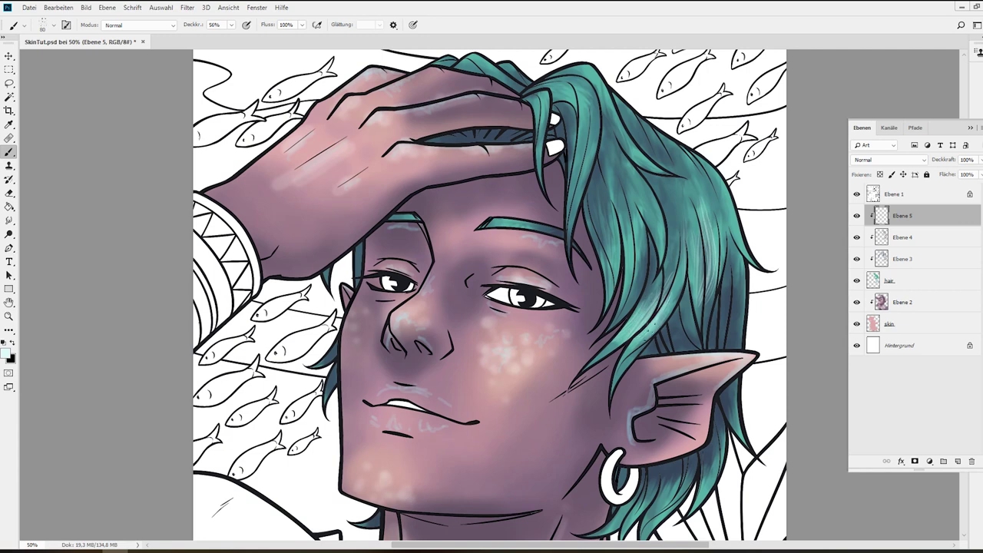
{"action": "mouse_move", "coordinate": [605, 217]}
{"action": "left_mouse_down"}
{"action": "mouse_move", "coordinate": [593, 286]}
{"action": "mouse_move", "coordinate": [607, 262]}
{"action": "left_mouse_up"}
{"action": "mouse_move", "coordinate": [613, 186]}
{"action": "left_mouse_down"}
{"action": "mouse_move", "coordinate": [596, 169]}
{"action": "mouse_move", "coordinate": [627, 291]}
{"action": "left_mouse_up"}
{"action": "left_click_drag", "start_coordinate": [634, 205], "coordinate": [621, 256]}
{"action": "mouse_move", "coordinate": [637, 281]}
{"action": "left_mouse_down"}
{"action": "mouse_move", "coordinate": [647, 259]}
{"action": "mouse_move", "coordinate": [630, 187]}
{"action": "left_mouse_up"}
Add pale highlights to the top hair strands, the strand beside the ear, and the eyebrow.
{"action": "mouse_move", "coordinate": [588, 84]}
{"action": "left_mouse_down"}
{"action": "mouse_move", "coordinate": [570, 117]}
{"action": "mouse_move", "coordinate": [593, 126]}
{"action": "mouse_move", "coordinate": [579, 121]}
{"action": "mouse_move", "coordinate": [581, 172]}
{"action": "left_mouse_up"}
{"action": "left_click_drag", "start_coordinate": [583, 136], "coordinate": [578, 172]}
{"action": "mouse_move", "coordinate": [593, 71]}
{"action": "left_mouse_down"}
{"action": "mouse_move", "coordinate": [570, 93]}
{"action": "mouse_move", "coordinate": [591, 90]}
{"action": "left_mouse_up"}
{"action": "left_click_drag", "start_coordinate": [619, 88], "coordinate": [601, 137]}
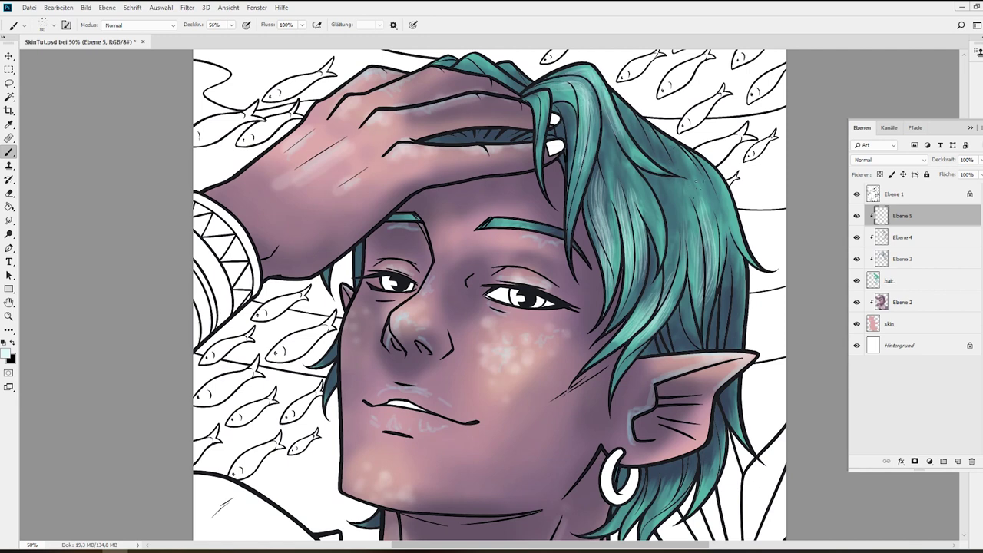
{"action": "left_click_drag", "start_coordinate": [674, 201], "coordinate": [670, 252]}
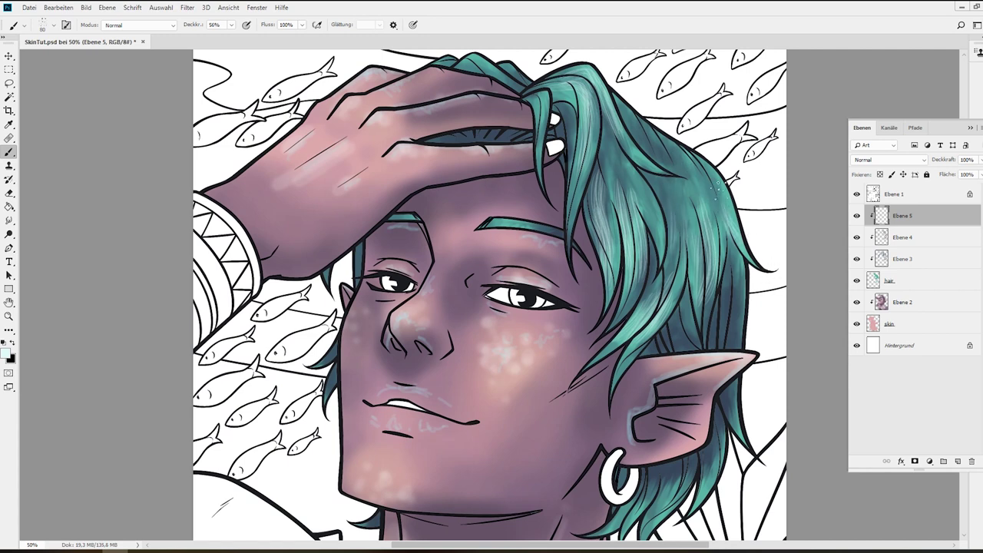
{"action": "mouse_move", "coordinate": [726, 405]}
{"action": "left_mouse_down"}
{"action": "mouse_move", "coordinate": [742, 441]}
{"action": "mouse_move", "coordinate": [708, 496]}
{"action": "mouse_move", "coordinate": [650, 536]}
{"action": "left_mouse_up"}
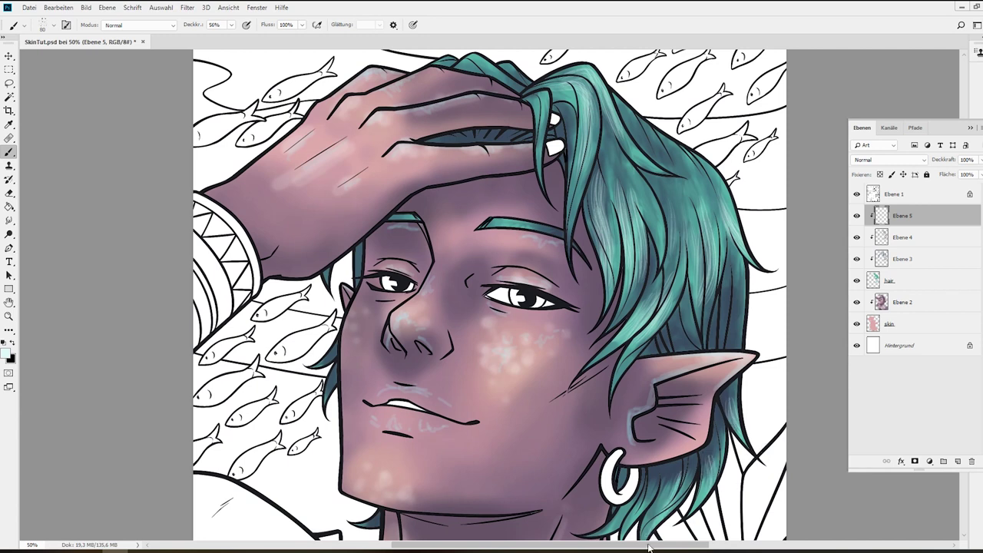
{"action": "left_click_drag", "start_coordinate": [678, 309], "coordinate": [675, 350]}
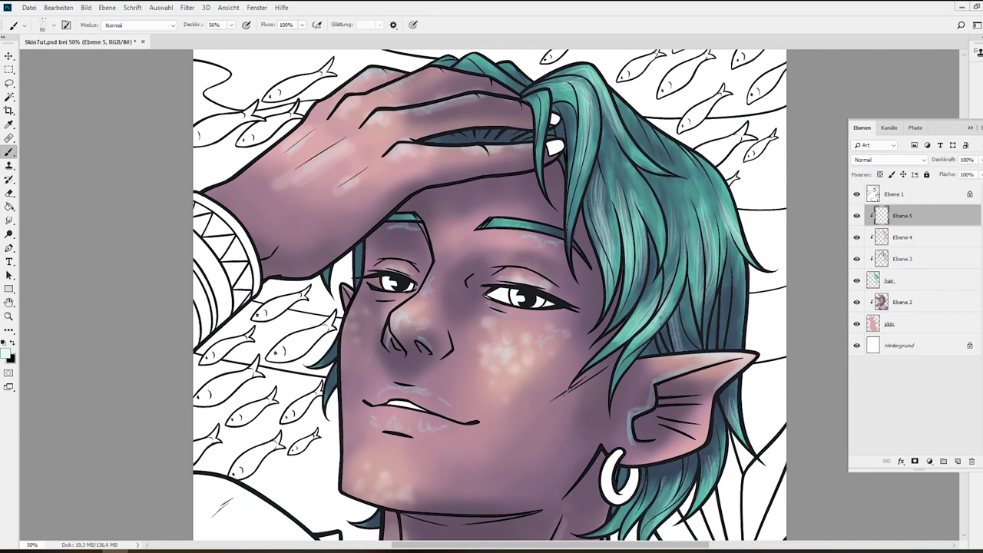
{"action": "left_click_drag", "start_coordinate": [716, 292], "coordinate": [728, 326]}
{"action": "left_click_drag", "start_coordinate": [456, 59], "coordinate": [504, 77]}
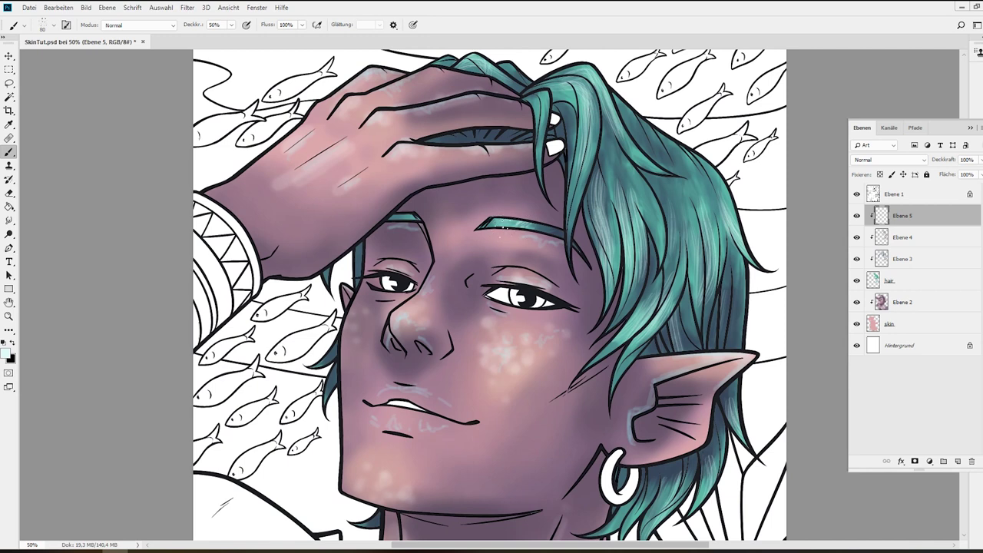
{"action": "left_click_drag", "start_coordinate": [483, 227], "coordinate": [492, 223]}
Pick a dark blue-grey from the artwork and paint thin dark strands through the hair.
{"action": "key", "text": "alt"}
{"action": "left_click", "coordinate": [737, 327], "text": "alt"}
{"action": "left_click_drag", "start_coordinate": [669, 200], "coordinate": [672, 251]}
{"action": "mouse_move", "coordinate": [702, 206]}
{"action": "left_mouse_down"}
{"action": "mouse_move", "coordinate": [717, 253]}
{"action": "mouse_move", "coordinate": [733, 232]}
{"action": "left_mouse_up"}
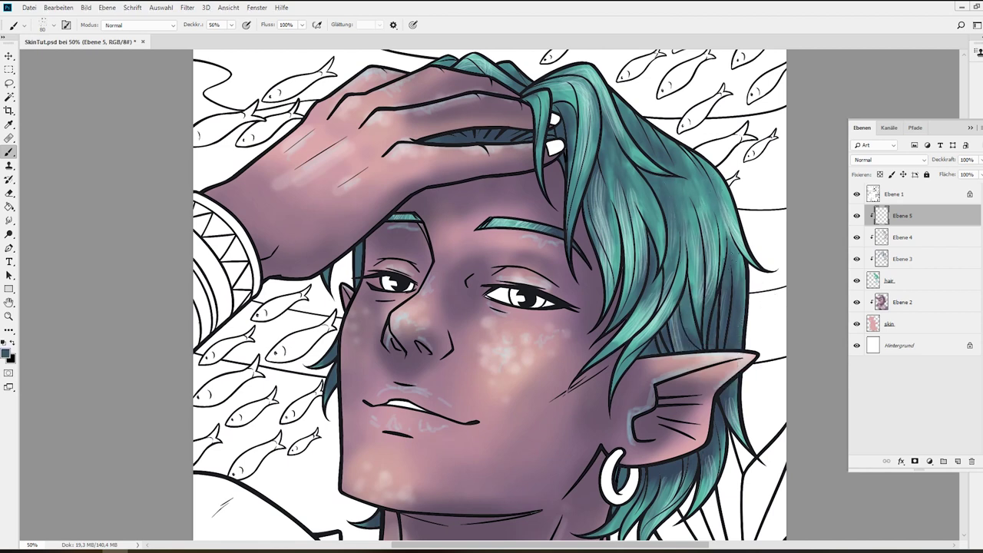
{"action": "left_click_drag", "start_coordinate": [596, 190], "coordinate": [598, 218]}
{"action": "mouse_move", "coordinate": [615, 172]}
{"action": "left_mouse_down"}
{"action": "mouse_move", "coordinate": [619, 222]}
{"action": "mouse_move", "coordinate": [644, 239]}
{"action": "left_mouse_up"}
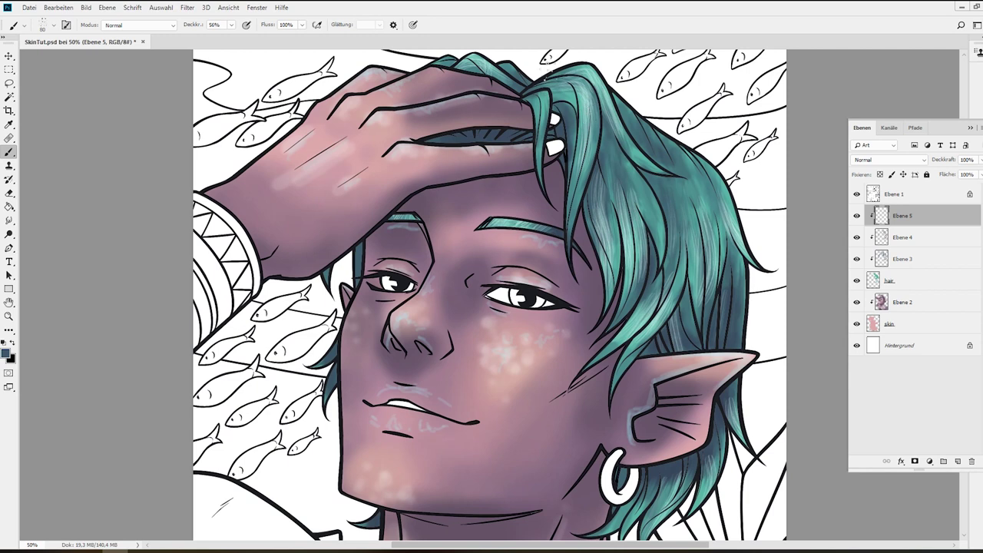
{"action": "left_click_drag", "start_coordinate": [642, 147], "coordinate": [651, 168]}
{"action": "left_click_drag", "start_coordinate": [655, 211], "coordinate": [664, 255]}
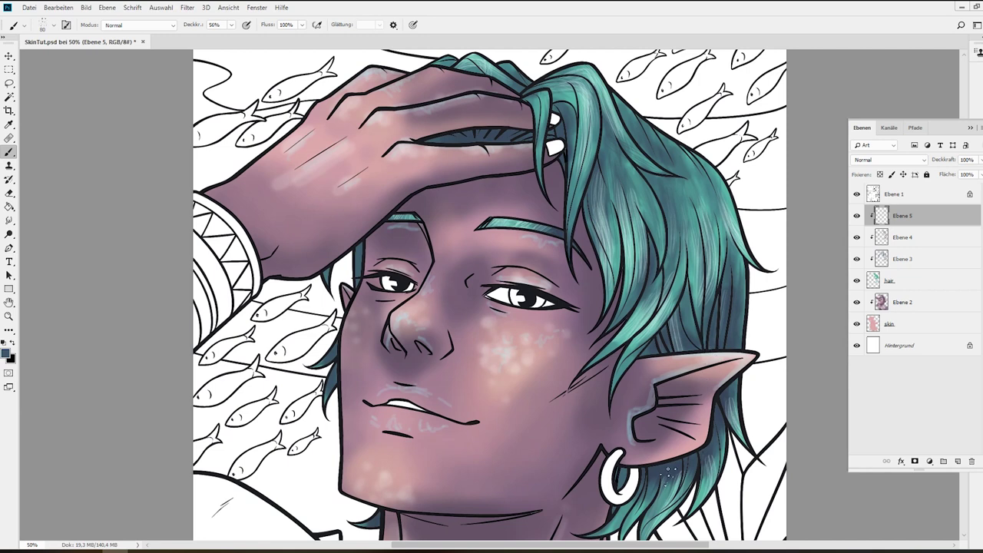
{"action": "mouse_move", "coordinate": [670, 475]}
{"action": "left_mouse_down"}
{"action": "mouse_move", "coordinate": [659, 519]}
{"action": "mouse_move", "coordinate": [717, 464]}
{"action": "mouse_move", "coordinate": [743, 405]}
{"action": "left_mouse_up"}
{"action": "left_click_drag", "start_coordinate": [699, 315], "coordinate": [707, 255]}
{"action": "left_click_drag", "start_coordinate": [689, 296], "coordinate": [716, 252]}
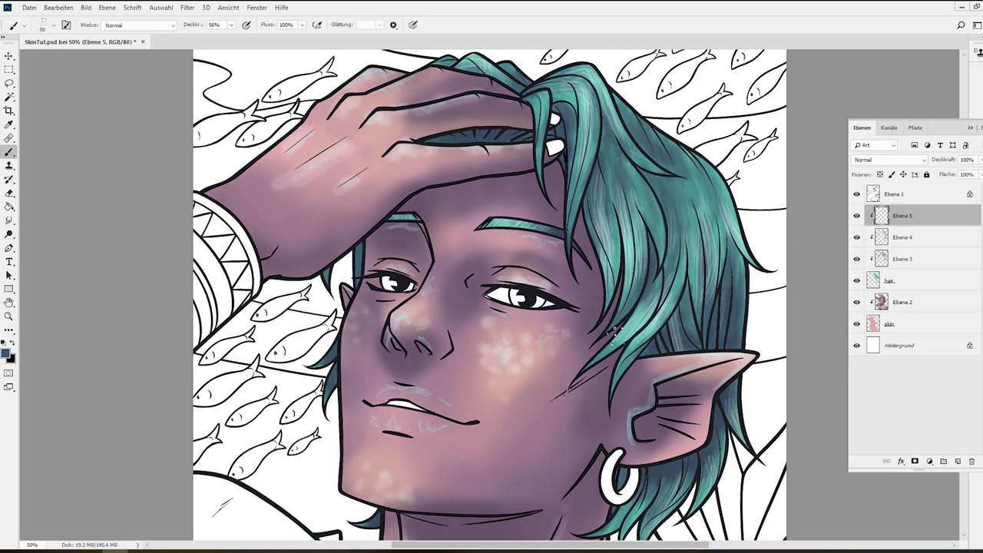
{"action": "mouse_move", "coordinate": [629, 323]}
{"action": "left_mouse_down"}
{"action": "mouse_move", "coordinate": [607, 350]}
{"action": "mouse_move", "coordinate": [641, 332]}
{"action": "mouse_move", "coordinate": [650, 297]}
{"action": "mouse_move", "coordinate": [671, 294]}
{"action": "left_mouse_up"}
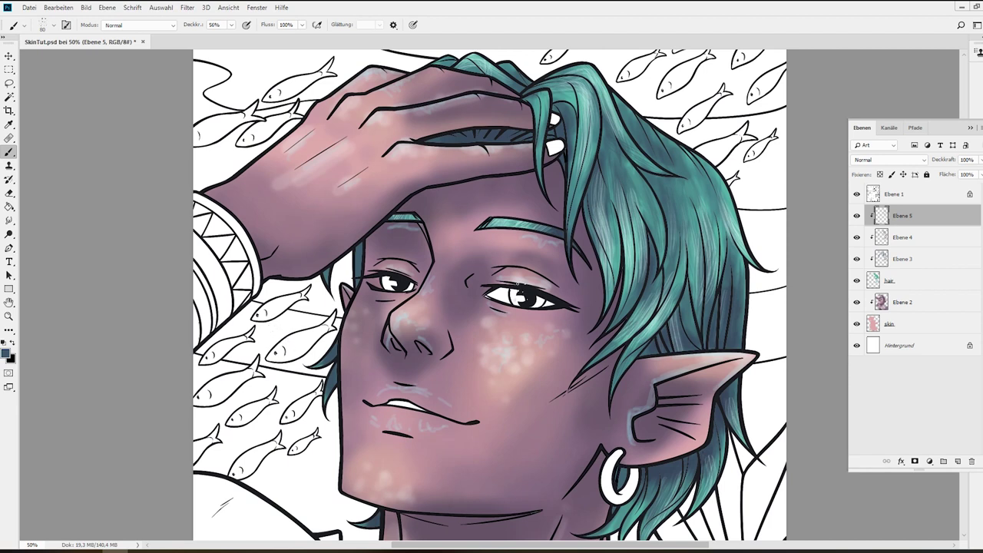
{"action": "left_click", "coordinate": [620, 282], "text": "alt"}
Paint teal along strands beside the left ear and eye, and dab light speckles under the hand.
{"action": "left_click_drag", "start_coordinate": [311, 363], "coordinate": [333, 347]}
{"action": "left_click_drag", "start_coordinate": [329, 393], "coordinate": [332, 370]}
{"action": "left_click_drag", "start_coordinate": [355, 272], "coordinate": [359, 244]}
{"action": "left_click_drag", "start_coordinate": [453, 138], "coordinate": [430, 135]}
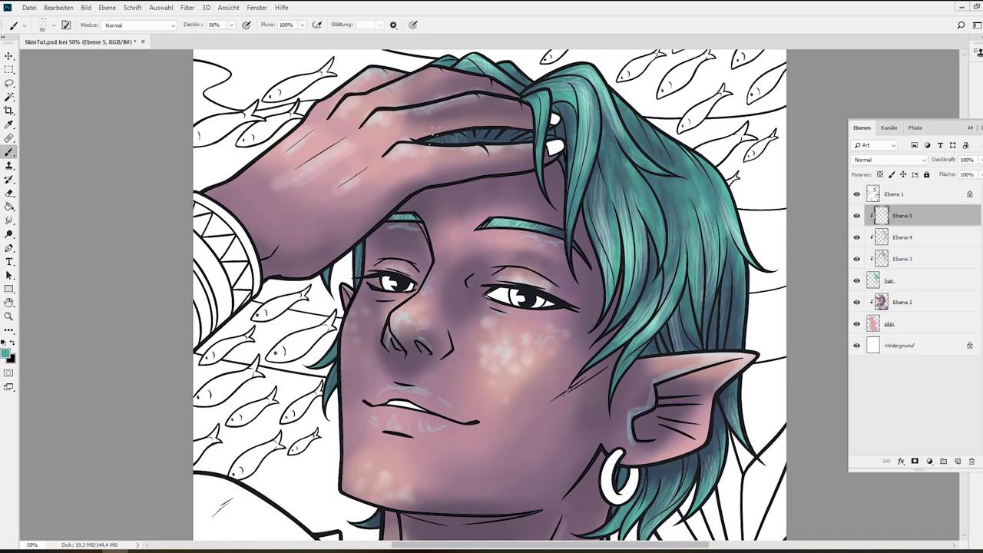
{"action": "left_click", "coordinate": [467, 138]}
{"action": "left_click", "coordinate": [492, 136]}
{"action": "left_click_drag", "start_coordinate": [497, 137], "coordinate": [522, 139]}
{"action": "left_click_drag", "start_coordinate": [565, 111], "coordinate": [570, 154]}
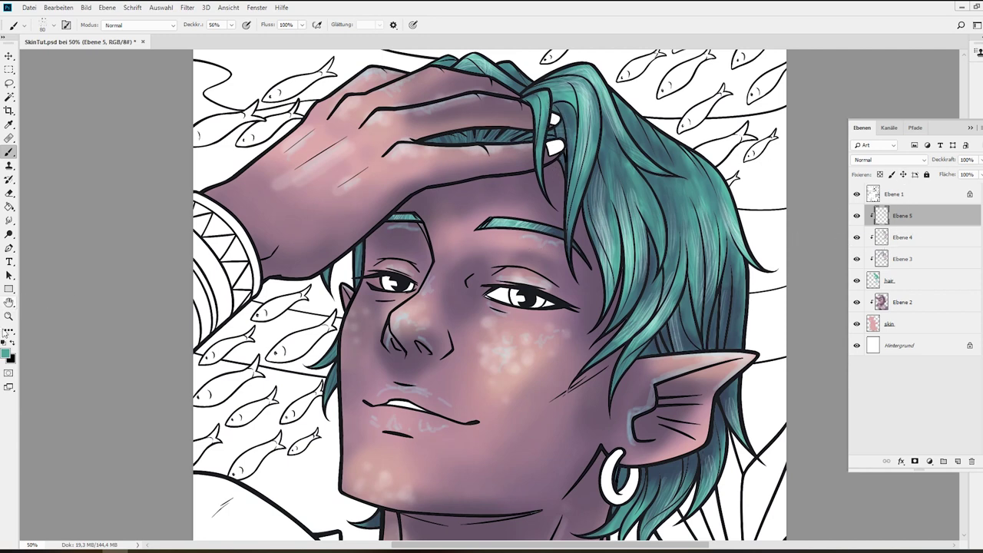
Switch to black and add dark strand lines in the hair right of the face.
{"action": "key", "text": "x"}
{"action": "mouse_move", "coordinate": [646, 310]}
{"action": "left_mouse_down"}
{"action": "mouse_move", "coordinate": [640, 288]}
{"action": "mouse_move", "coordinate": [659, 247]}
{"action": "mouse_move", "coordinate": [639, 312]}
{"action": "left_mouse_up"}
{"action": "left_click_drag", "start_coordinate": [676, 260], "coordinate": [657, 314]}
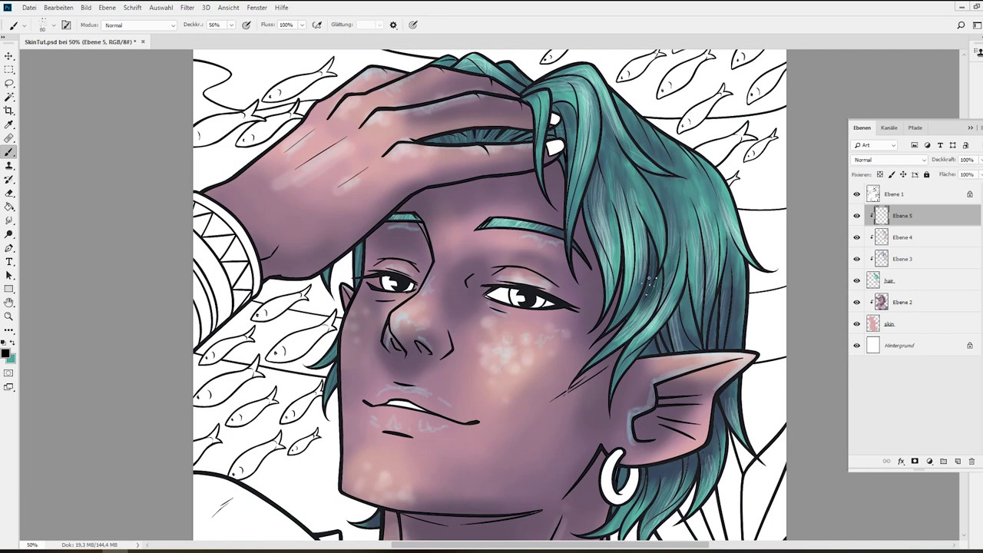
Paint dark strand texture in the hair above, behind and below the ear.
{"action": "mouse_move", "coordinate": [679, 310]}
{"action": "left_mouse_down"}
{"action": "mouse_move", "coordinate": [673, 351]}
{"action": "mouse_move", "coordinate": [690, 298]}
{"action": "left_mouse_up"}
{"action": "left_click", "coordinate": [685, 372]}
{"action": "left_click", "coordinate": [690, 377]}
{"action": "left_click", "coordinate": [683, 384]}
{"action": "left_click_drag", "start_coordinate": [726, 348], "coordinate": [730, 285]}
{"action": "left_click_drag", "start_coordinate": [742, 332], "coordinate": [741, 284]}
{"action": "left_click_drag", "start_coordinate": [717, 401], "coordinate": [715, 437]}
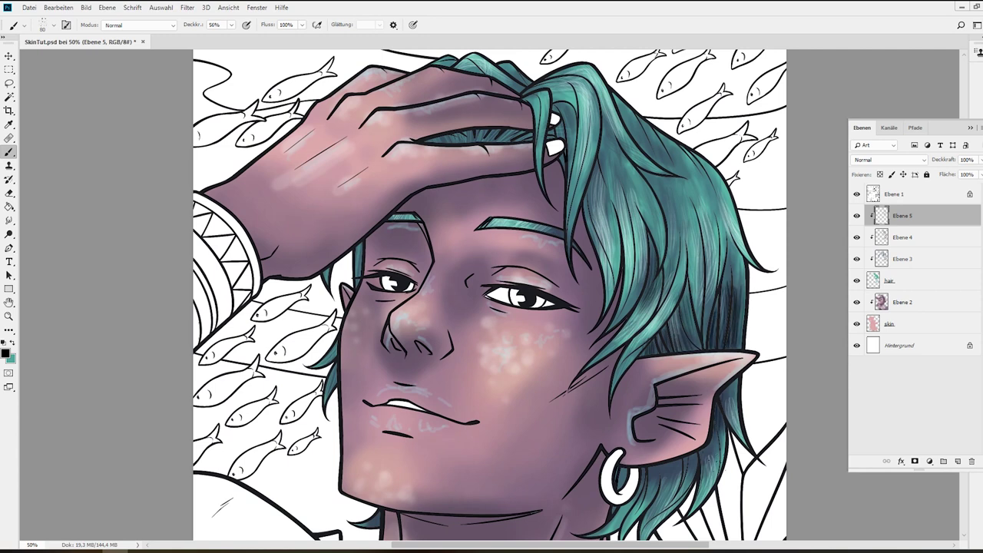
{"action": "left_click_drag", "start_coordinate": [703, 484], "coordinate": [702, 445]}
{"action": "mouse_move", "coordinate": [677, 492]}
{"action": "left_mouse_down"}
{"action": "mouse_move", "coordinate": [683, 459]}
{"action": "mouse_move", "coordinate": [695, 456]}
{"action": "left_mouse_up"}
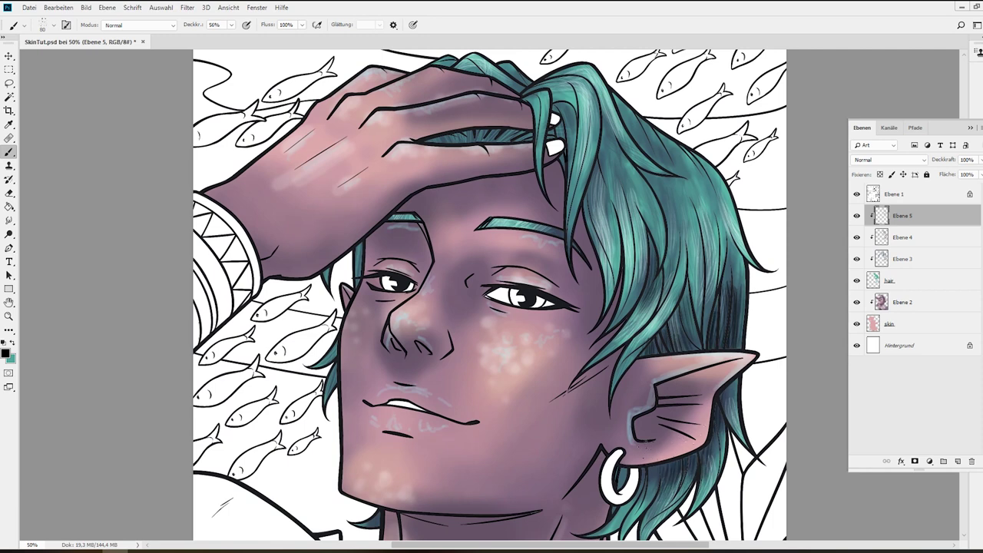
{"action": "mouse_move", "coordinate": [644, 501]}
{"action": "left_mouse_down"}
{"action": "mouse_move", "coordinate": [650, 477]}
{"action": "mouse_move", "coordinate": [622, 470]}
{"action": "left_mouse_up"}
Add dark texture to strands by the chin, cheek and eye, and the hairline under the hand.
{"action": "left_click_drag", "start_coordinate": [376, 527], "coordinate": [374, 515]}
{"action": "left_click_drag", "start_coordinate": [330, 397], "coordinate": [338, 346]}
{"action": "left_click_drag", "start_coordinate": [361, 267], "coordinate": [359, 246]}
{"action": "mouse_move", "coordinate": [481, 144]}
{"action": "left_mouse_down"}
{"action": "mouse_move", "coordinate": [478, 127]}
{"action": "mouse_move", "coordinate": [460, 132]}
{"action": "left_mouse_up"}
{"action": "left_click_drag", "start_coordinate": [432, 143], "coordinate": [522, 129]}
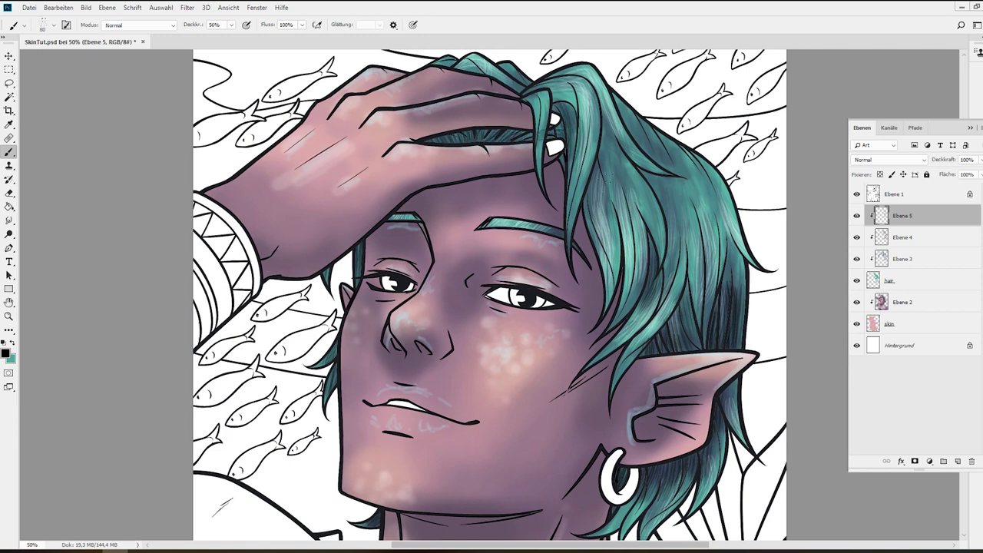
Add faint dark strands across the top and right-side hair, then hide the layers panel.
{"action": "left_click_drag", "start_coordinate": [604, 137], "coordinate": [605, 201]}
{"action": "left_click_drag", "start_coordinate": [605, 129], "coordinate": [614, 181]}
{"action": "left_click_drag", "start_coordinate": [613, 135], "coordinate": [630, 206]}
{"action": "left_click_drag", "start_coordinate": [619, 163], "coordinate": [638, 206]}
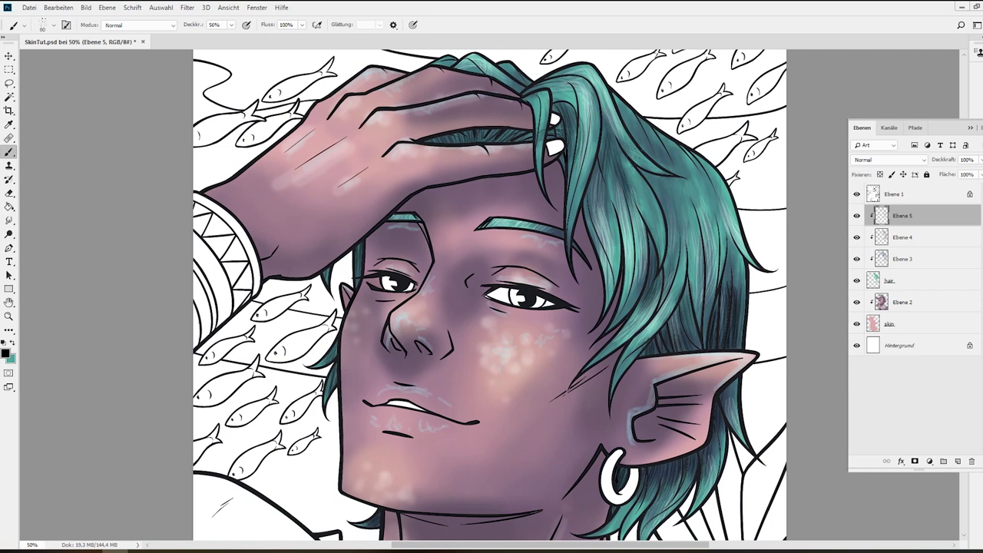
{"action": "left_click_drag", "start_coordinate": [649, 173], "coordinate": [670, 238]}
{"action": "mouse_move", "coordinate": [669, 189]}
{"action": "left_mouse_down"}
{"action": "mouse_move", "coordinate": [708, 272]}
{"action": "mouse_move", "coordinate": [699, 213]}
{"action": "mouse_move", "coordinate": [707, 303]}
{"action": "left_mouse_up"}
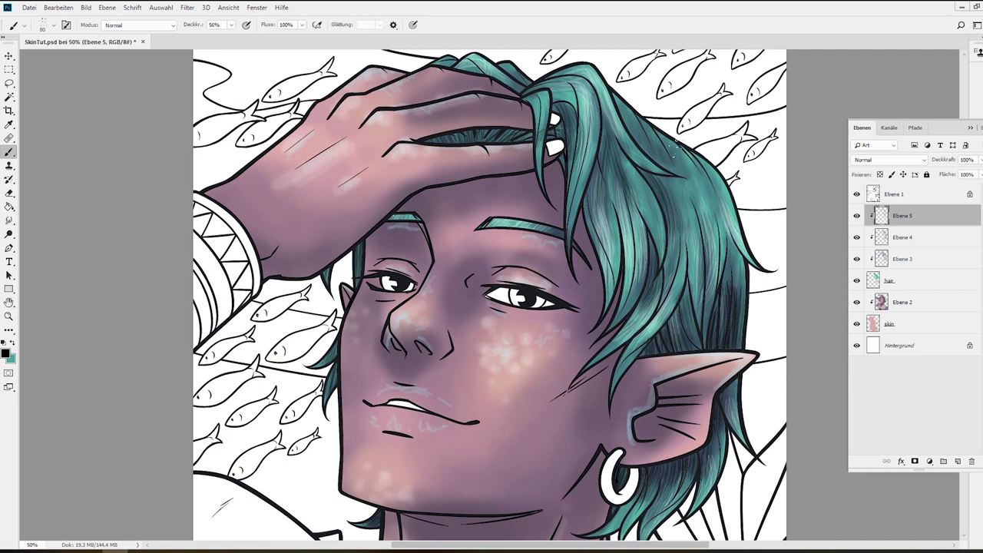
{"action": "mouse_move", "coordinate": [624, 104]}
{"action": "left_mouse_down"}
{"action": "mouse_move", "coordinate": [650, 154]}
{"action": "mouse_move", "coordinate": [695, 174]}
{"action": "left_mouse_up"}
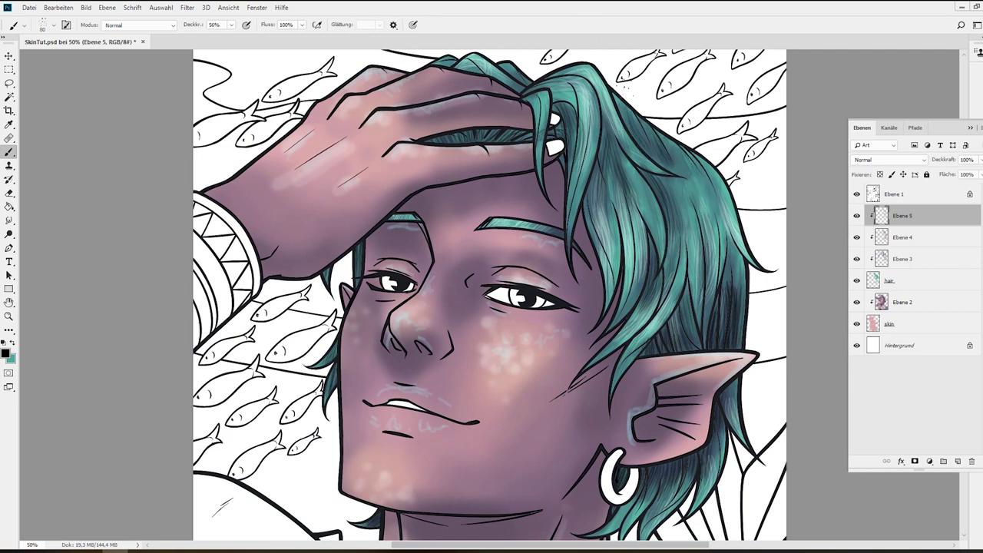
{"action": "left_click", "coordinate": [971, 128]}
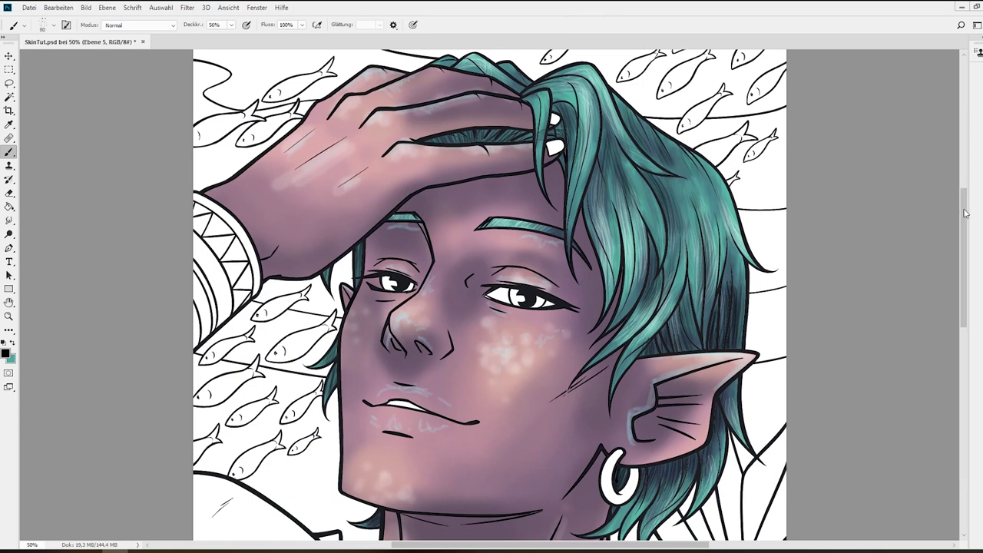
{"action": "left_click_drag", "start_coordinate": [964, 215], "coordinate": [965, 246]}
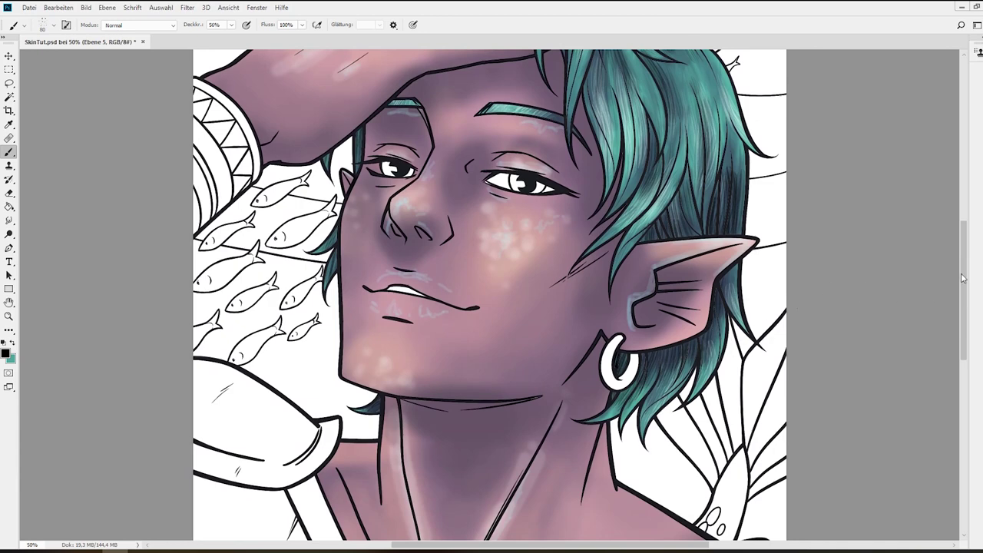
{"action": "left_click", "coordinate": [322, 551]}
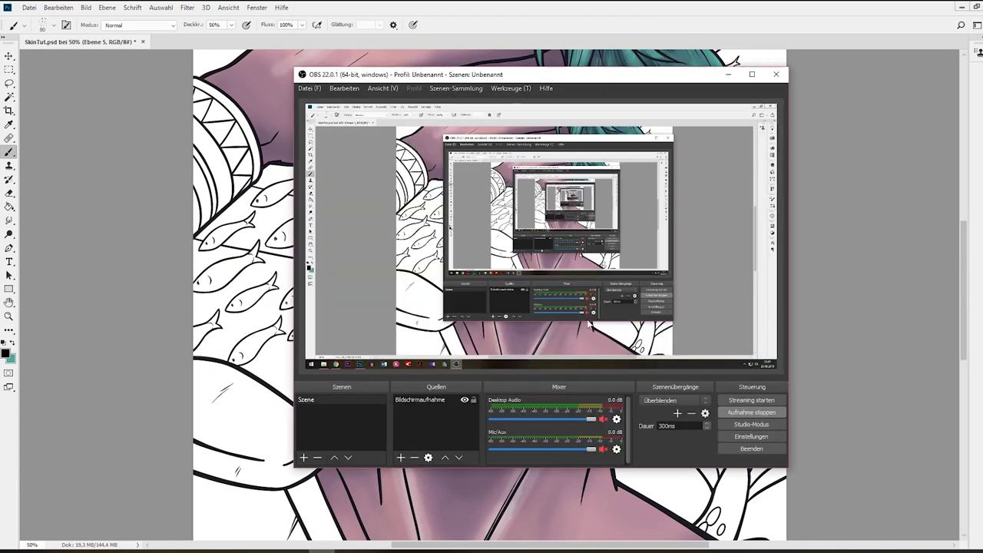
{"action": "left_click", "coordinate": [785, 15]}
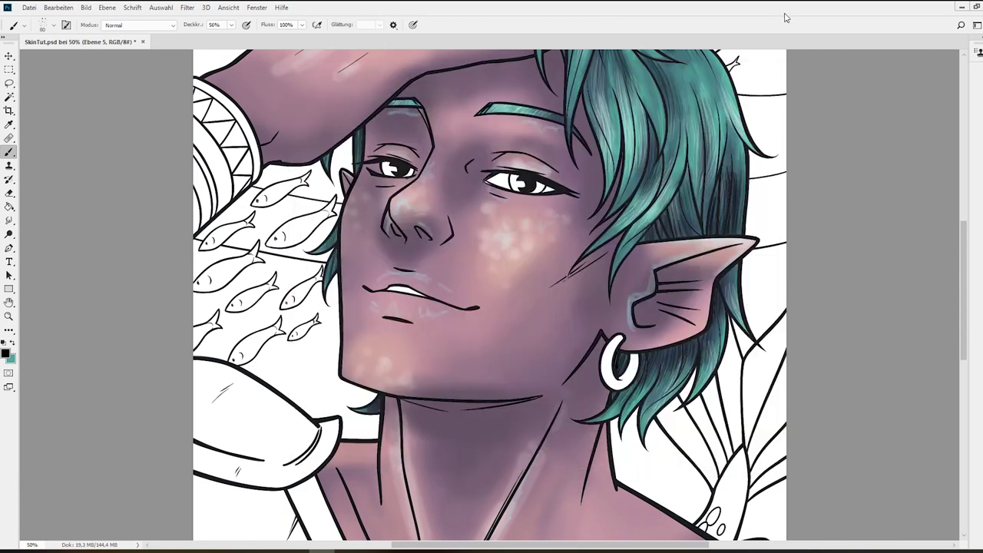
{"action": "left_click_drag", "start_coordinate": [965, 267], "coordinate": [958, 238]}
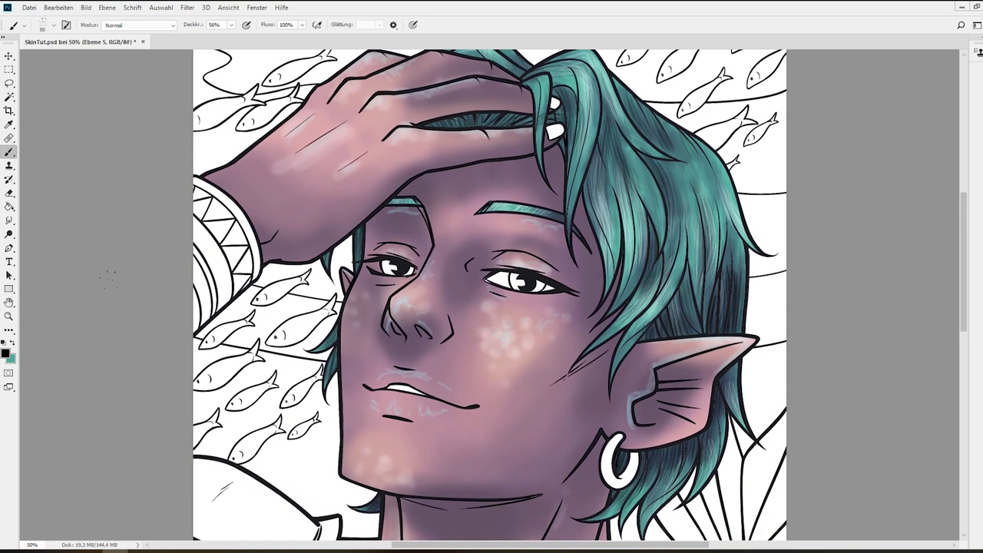
Set the painting colour to ffffff and the Brush tool's opacity to 71%.
{"action": "left_click", "coordinate": [12, 343]}
{"action": "left_click", "coordinate": [6, 353]}
{"action": "type", "text": "ffffff"}
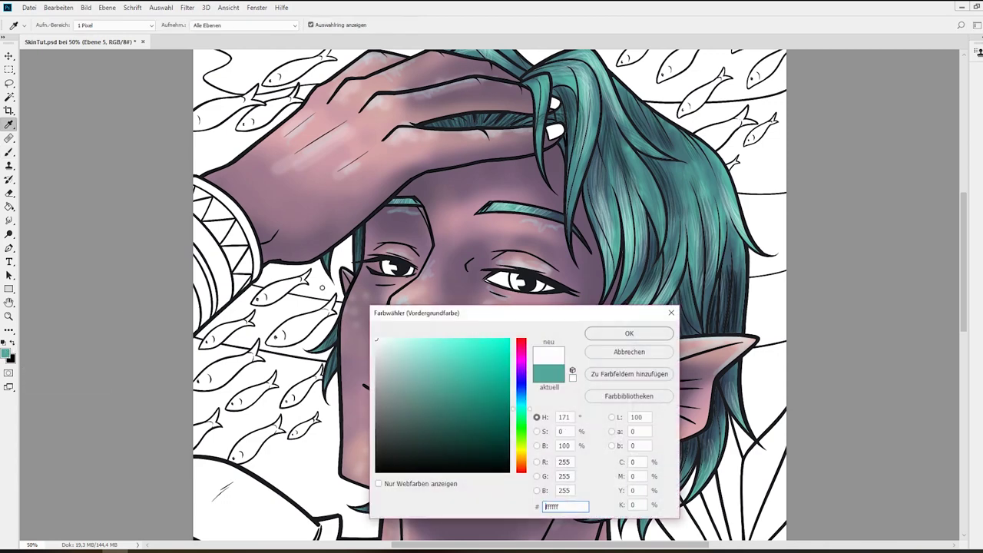
{"action": "left_click", "coordinate": [648, 336]}
{"action": "key", "text": "b"}
{"action": "left_click", "coordinate": [231, 25]}
{"action": "left_click_drag", "start_coordinate": [231, 37], "coordinate": [238, 37]}
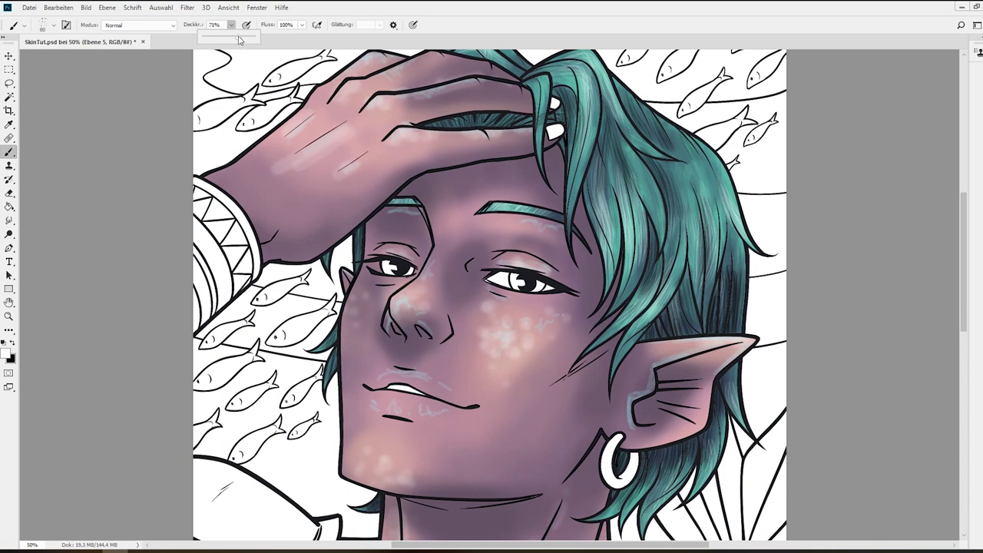
{"action": "left_click", "coordinate": [229, 31]}
Lower brush opacity to about 64% and brighten hair strands right of the face and at the top.
{"action": "left_click_drag", "start_coordinate": [233, 37], "coordinate": [232, 36]}
{"action": "left_click", "coordinate": [693, 239]}
{"action": "left_click_drag", "start_coordinate": [703, 239], "coordinate": [742, 234]}
{"action": "mouse_move", "coordinate": [626, 221]}
{"action": "left_mouse_down"}
{"action": "mouse_move", "coordinate": [632, 242]}
{"action": "mouse_move", "coordinate": [647, 244]}
{"action": "mouse_move", "coordinate": [642, 258]}
{"action": "mouse_move", "coordinate": [624, 189]}
{"action": "left_mouse_up"}
{"action": "mouse_move", "coordinate": [610, 223]}
{"action": "left_mouse_down"}
{"action": "mouse_move", "coordinate": [598, 246]}
{"action": "mouse_move", "coordinate": [601, 201]}
{"action": "left_mouse_up"}
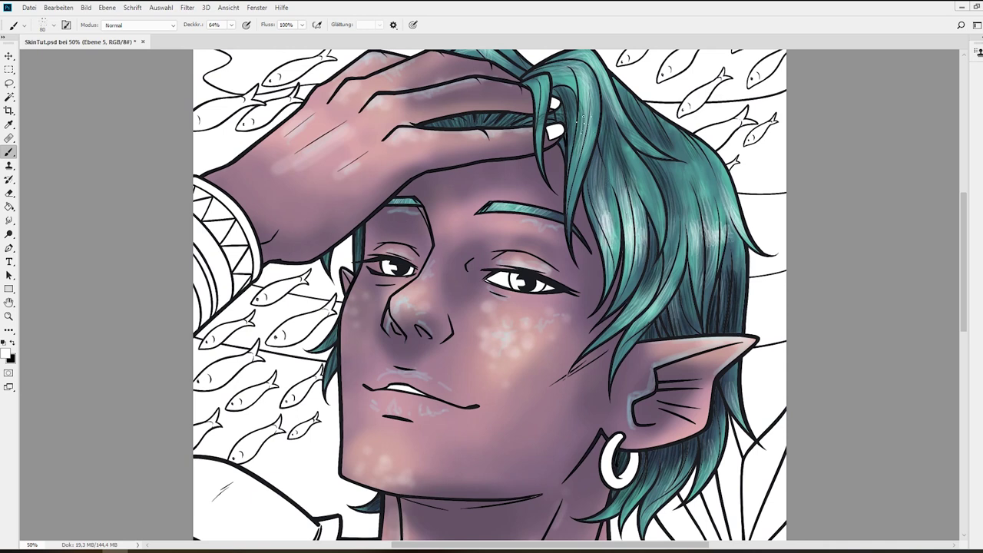
{"action": "mouse_move", "coordinate": [589, 161]}
{"action": "left_mouse_down"}
{"action": "mouse_move", "coordinate": [579, 132]}
{"action": "mouse_move", "coordinate": [583, 106]}
{"action": "mouse_move", "coordinate": [592, 111]}
{"action": "left_mouse_up"}
{"action": "mouse_move", "coordinate": [594, 103]}
{"action": "left_mouse_down"}
{"action": "mouse_move", "coordinate": [567, 57]}
{"action": "mouse_move", "coordinate": [587, 72]}
{"action": "left_mouse_up"}
Brighten the right-side hair strands above the ear and dab sparkles around the earring.
{"action": "left_click_drag", "start_coordinate": [692, 160], "coordinate": [679, 149]}
{"action": "mouse_move", "coordinate": [719, 203]}
{"action": "left_mouse_down"}
{"action": "mouse_move", "coordinate": [688, 152]}
{"action": "mouse_move", "coordinate": [704, 145]}
{"action": "mouse_move", "coordinate": [714, 156]}
{"action": "left_mouse_up"}
{"action": "left_click_drag", "start_coordinate": [738, 218], "coordinate": [713, 154]}
{"action": "left_click_drag", "start_coordinate": [707, 287], "coordinate": [696, 197]}
{"action": "left_click_drag", "start_coordinate": [620, 326], "coordinate": [643, 287]}
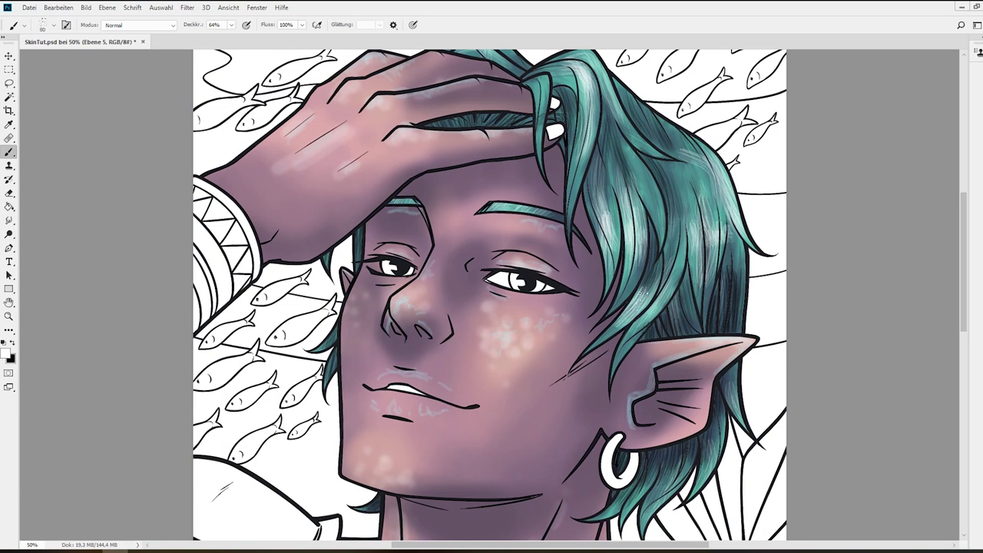
{"action": "left_click_drag", "start_coordinate": [671, 317], "coordinate": [627, 253]}
{"action": "left_click", "coordinate": [605, 516]}
{"action": "left_click", "coordinate": [628, 492]}
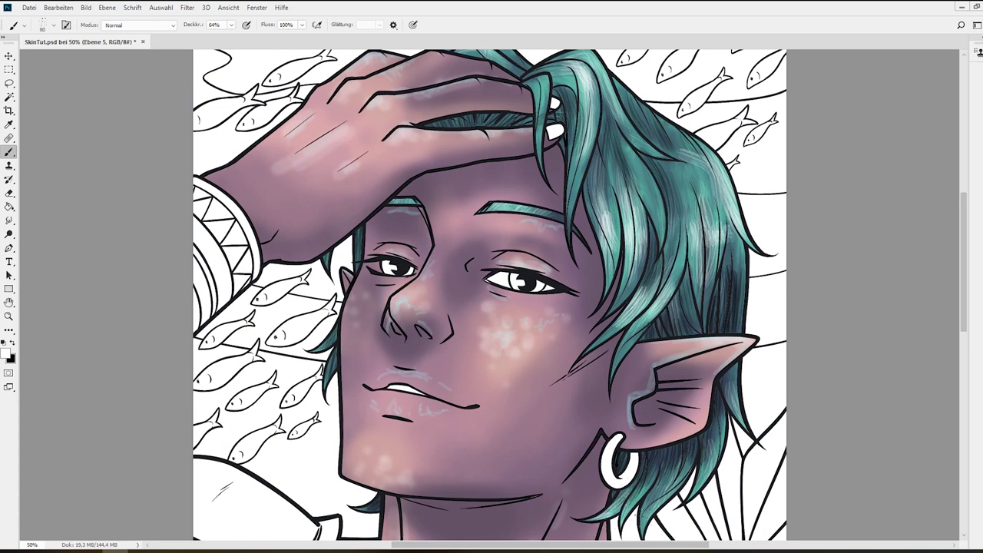
Dab white highlights on the hair around the earring, behind the ear and near the top.
{"action": "scroll", "coordinate": [638, 523], "scroll_direction": "right", "scroll_amount": 1}
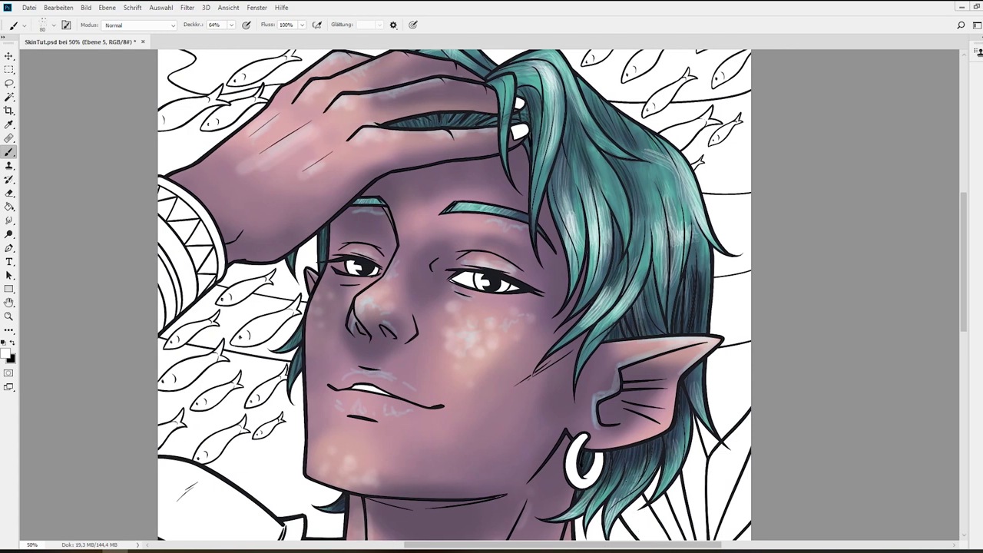
{"action": "left_click", "coordinate": [628, 497]}
{"action": "left_click", "coordinate": [665, 483]}
{"action": "left_click_drag", "start_coordinate": [701, 388], "coordinate": [702, 421]}
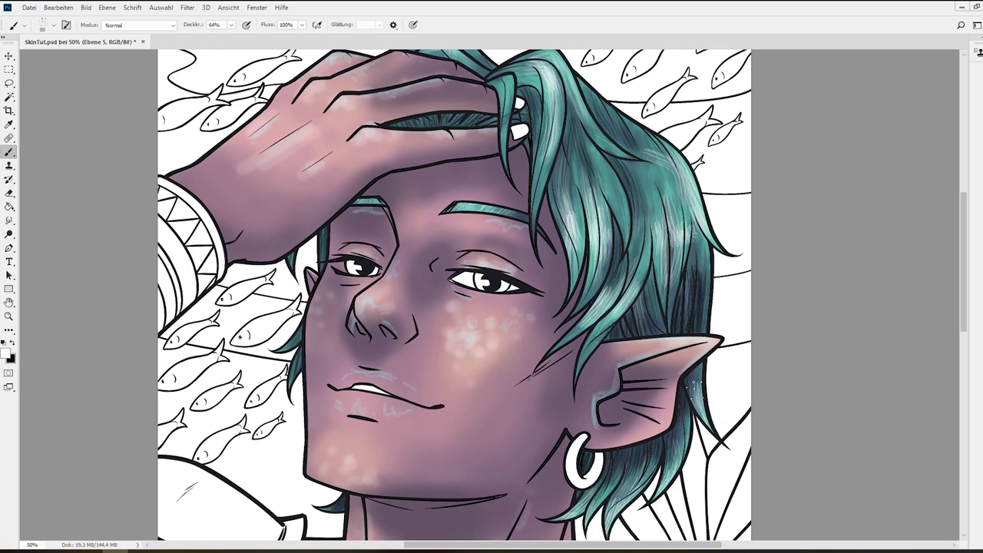
{"action": "left_click_drag", "start_coordinate": [502, 95], "coordinate": [506, 163]}
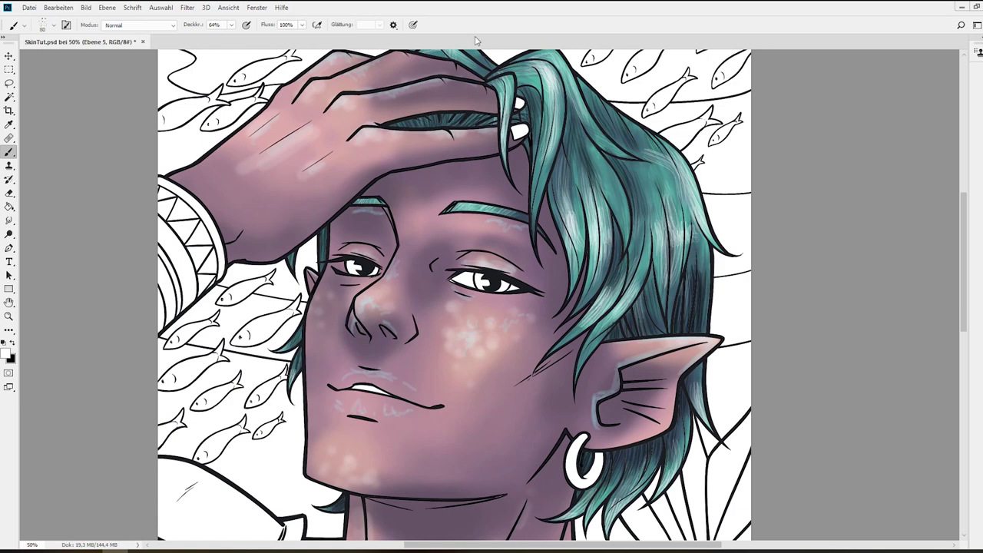
Add white highlight strokes across the top and middle hair strands.
{"action": "scroll", "coordinate": [470, 138], "scroll_direction": "up", "scroll_amount": 2}
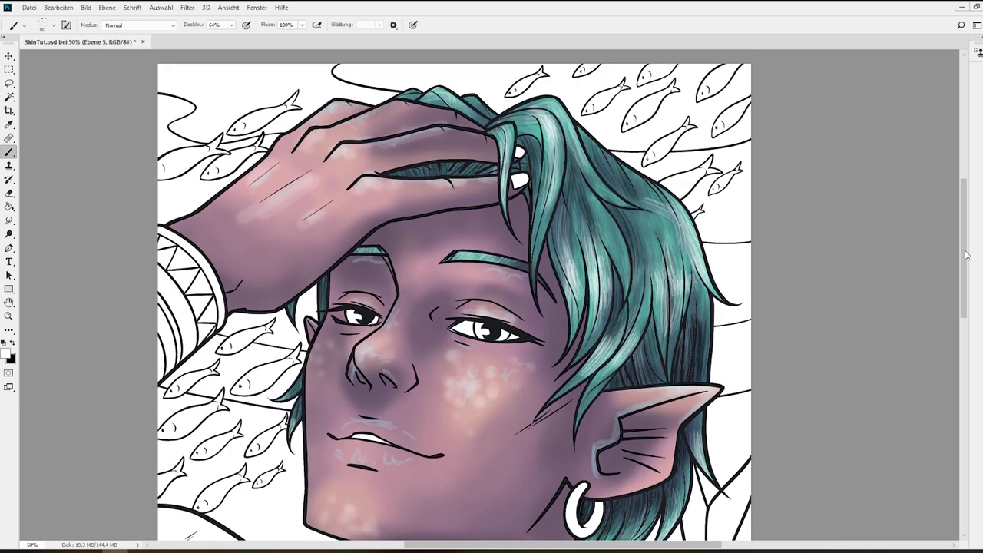
{"action": "left_click_drag", "start_coordinate": [431, 111], "coordinate": [476, 135]}
{"action": "left_click_drag", "start_coordinate": [402, 108], "coordinate": [418, 115]}
{"action": "mouse_move", "coordinate": [569, 123]}
{"action": "left_mouse_down"}
{"action": "mouse_move", "coordinate": [554, 150]}
{"action": "mouse_move", "coordinate": [543, 145]}
{"action": "mouse_move", "coordinate": [560, 184]}
{"action": "left_mouse_up"}
{"action": "mouse_move", "coordinate": [536, 139]}
{"action": "left_mouse_down"}
{"action": "mouse_move", "coordinate": [519, 161]}
{"action": "mouse_move", "coordinate": [519, 152]}
{"action": "mouse_move", "coordinate": [524, 145]}
{"action": "mouse_move", "coordinate": [529, 185]}
{"action": "left_mouse_up"}
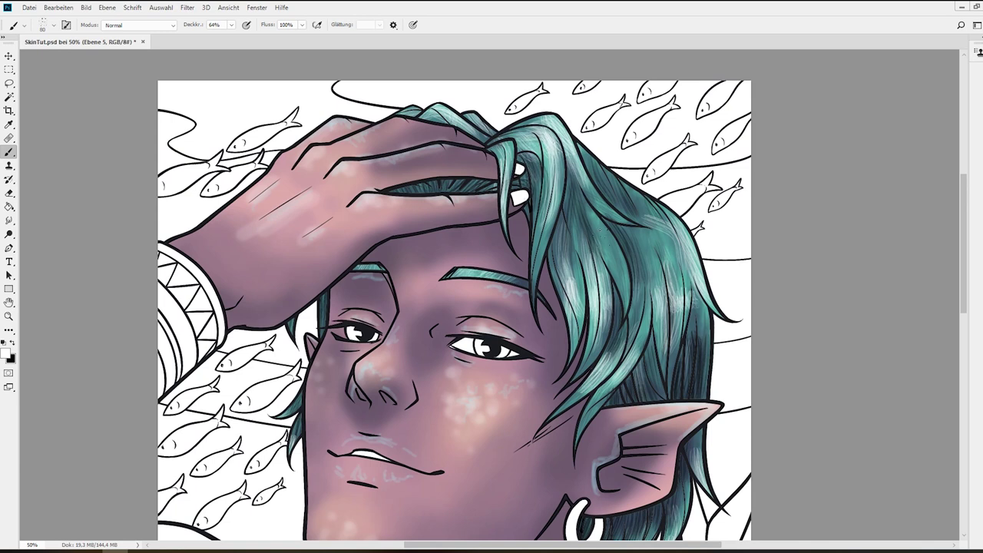
{"action": "left_click_drag", "start_coordinate": [581, 207], "coordinate": [614, 260]}
{"action": "left_click_drag", "start_coordinate": [581, 204], "coordinate": [624, 263]}
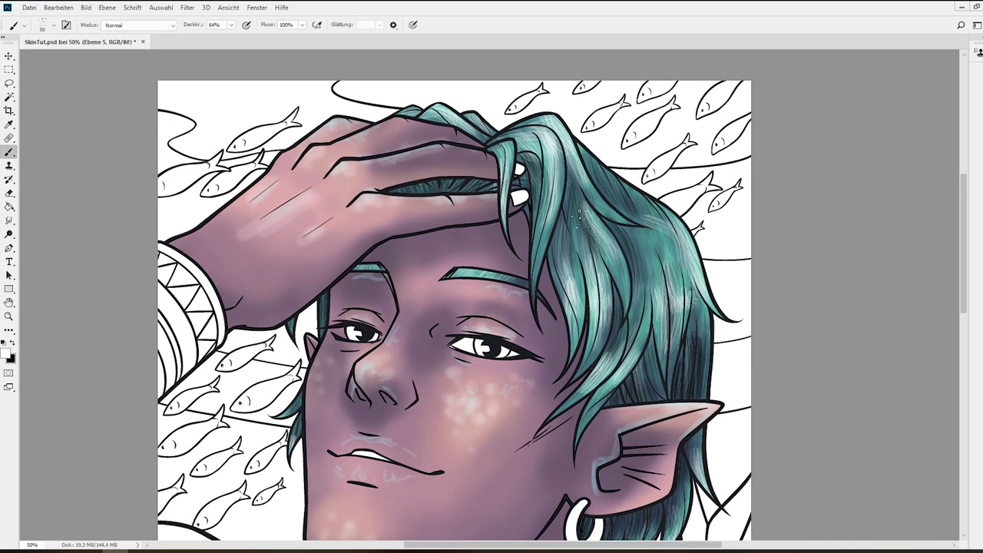
{"action": "left_click_drag", "start_coordinate": [578, 167], "coordinate": [590, 231]}
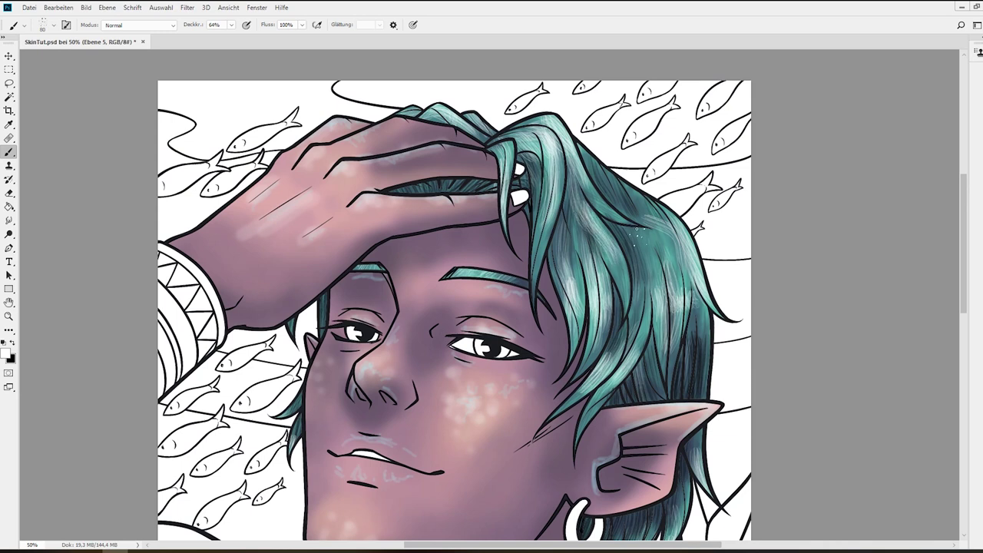
{"action": "left_click_drag", "start_coordinate": [644, 235], "coordinate": [657, 298]}
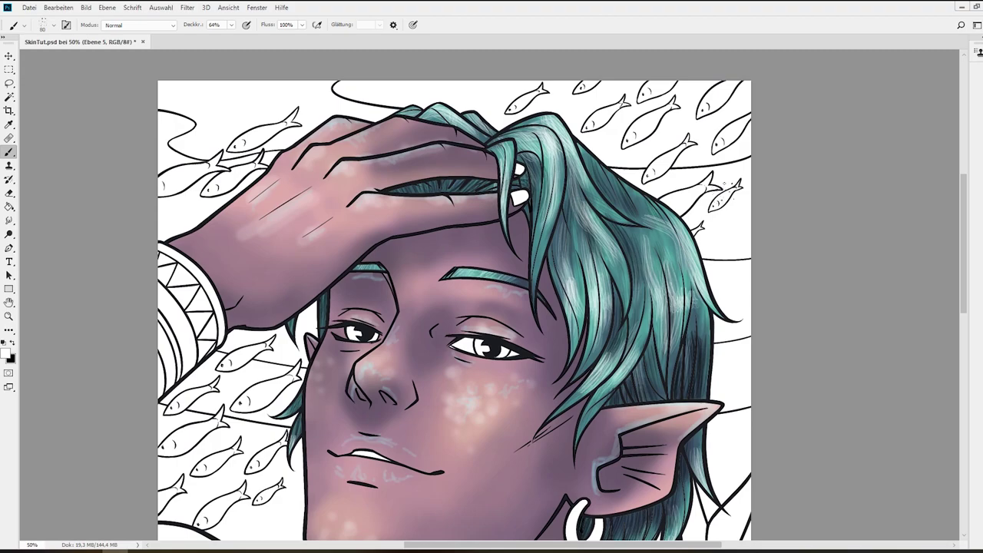